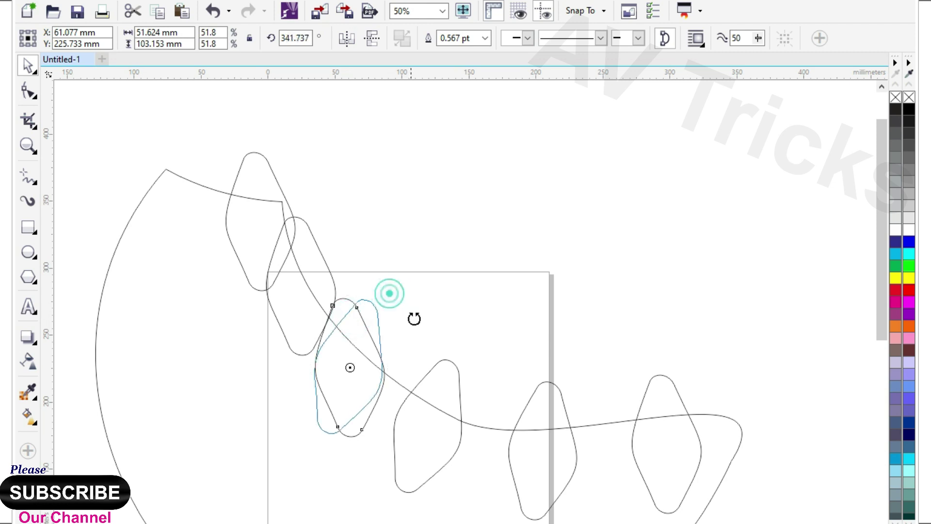
- Rotate and reposition the three upper diamond spikes so they lean outward along the dinosaur's back curve
left_click(379, 326)
left_click(316, 275)
left_click(316, 275)
left_click_drag(341, 212, 326, 269)
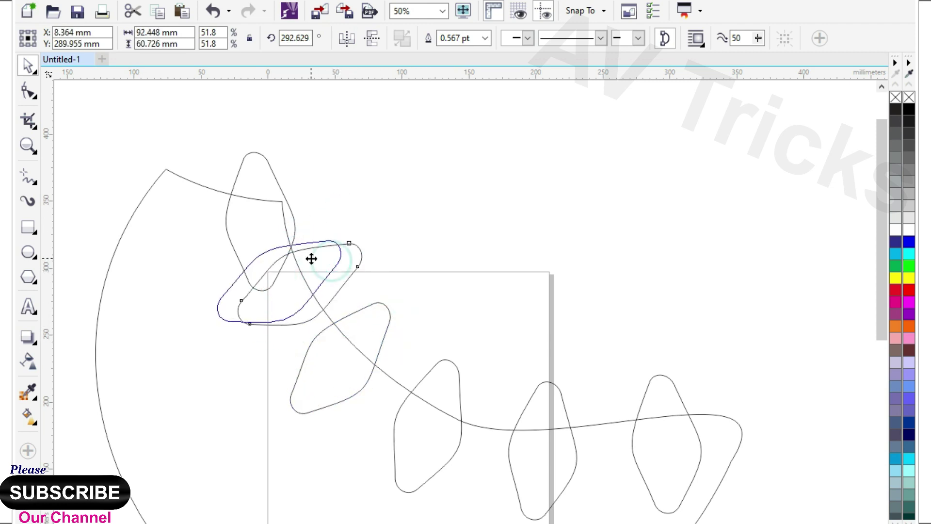
left_click(259, 171)
left_click(258, 171)
left_click_drag(295, 145, 269, 175)
scroll(546, 225, "down", 2)
left_click(342, 218)
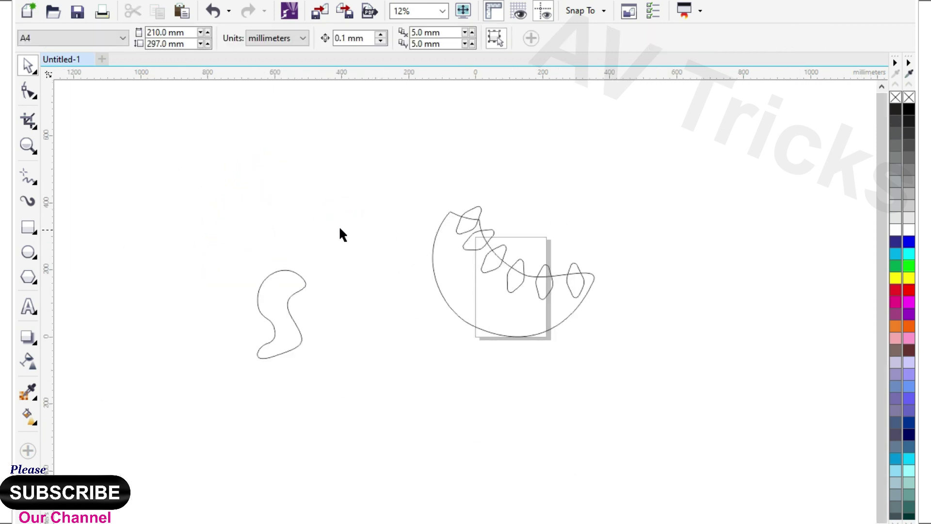
- Draw a rectangle about 253 by 155 mm above the body and fully round its corners to about 77 mm
scroll(434, 205, "up", 2)
left_click_drag(314, 197, 484, 299)
left_click(27, 93)
left_click_drag(315, 198, 367, 209)
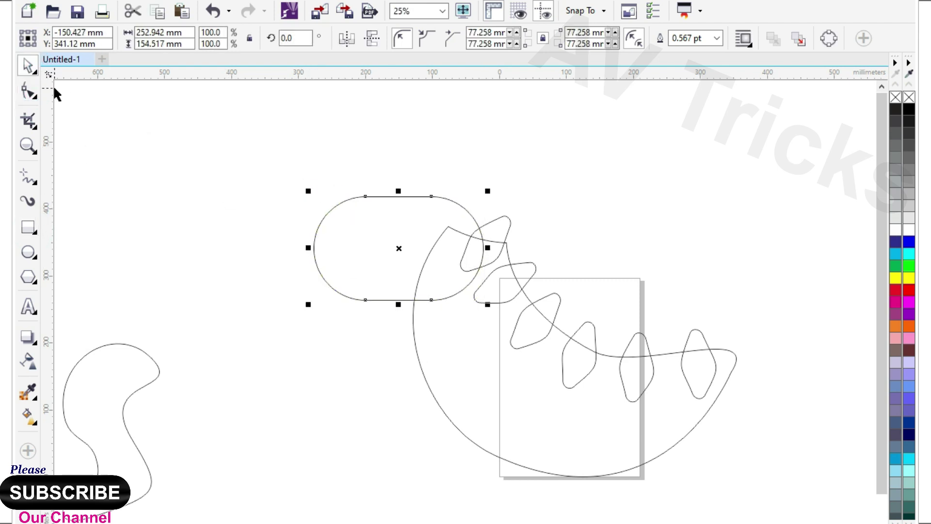
- Convert the rounded rectangle to curves, bulge its upper-right corner, and lower a node on the top edge to form a dip
scroll(440, 218, "up", 2)
left_click(29, 92)
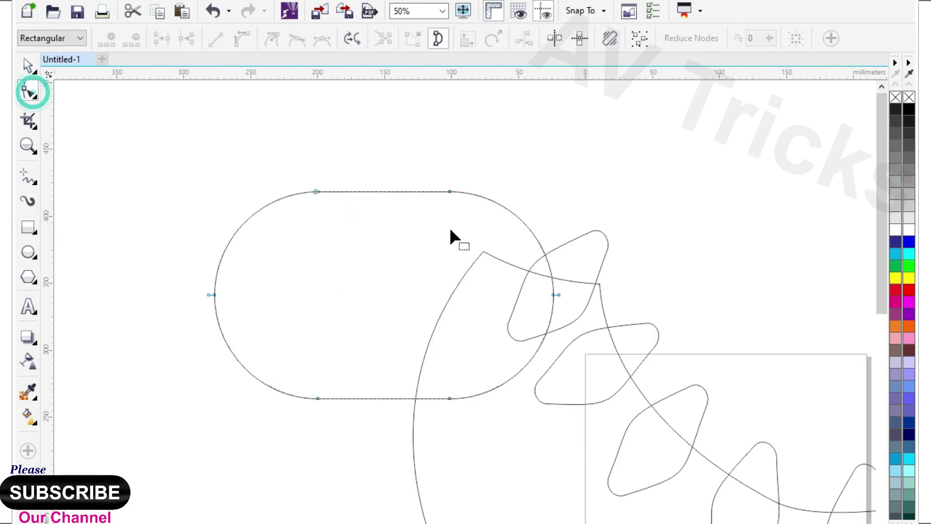
left_click(438, 190)
left_click_drag(505, 191, 534, 203)
left_click_drag(554, 240, 554, 220)
left_click_drag(437, 191, 421, 197)
- Convert the straight left part of the head's top edge to a curve and smooth it into the left side
left_click(316, 191)
left_click(355, 194)
left_click(236, 39)
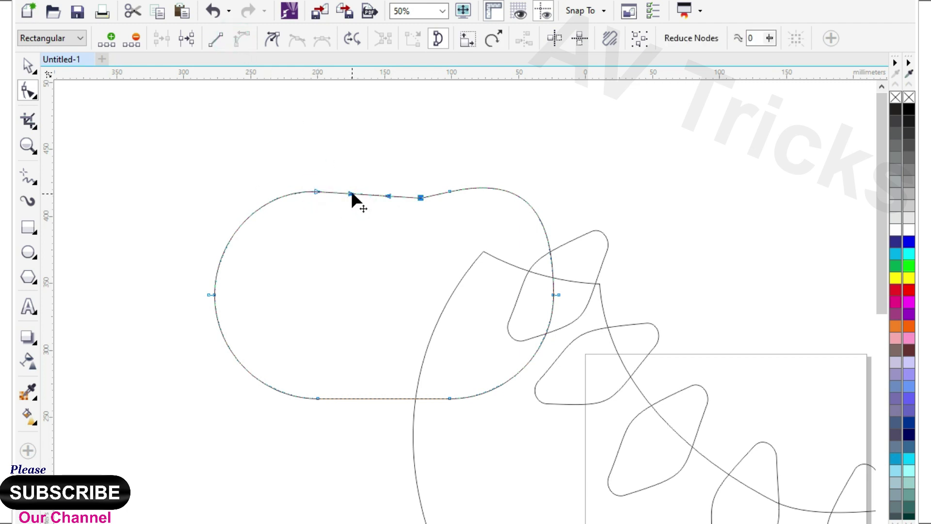
left_click(312, 190)
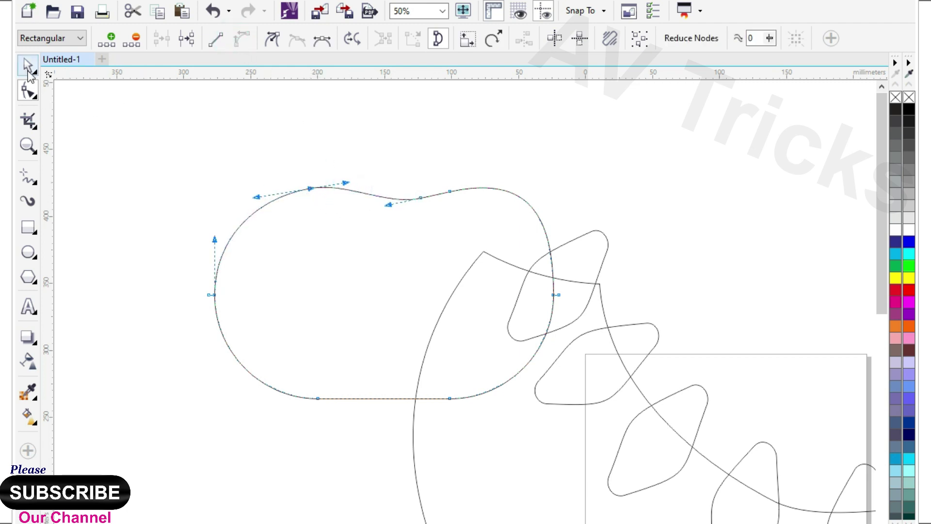
- Convert the head's straight bottom edge to a curve and bow it slightly downward with smooth ends
left_click(377, 398)
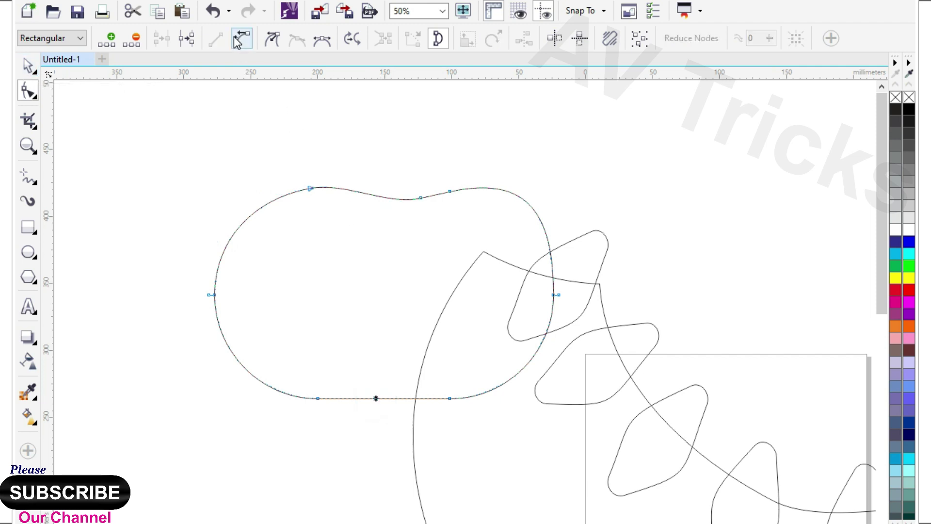
left_click(241, 39)
left_click_drag(389, 394, 389, 400)
left_click(317, 399)
left_click(29, 67)
left_click(129, 209)
- Move the head shape up and to the left, clear of the body
scroll(498, 280, "down", 1)
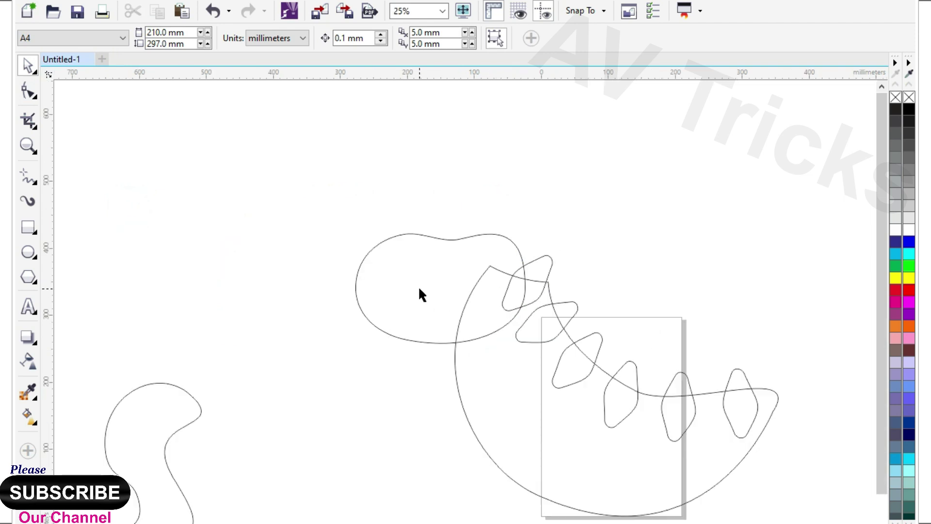
left_click_drag(420, 291, 328, 258)
left_click(201, 231)
- Draw an eye circle about 52 by 50 mm in the head's upper right, plus a highlight copy about 14 mm wide at its upper-right edge
left_click(29, 252)
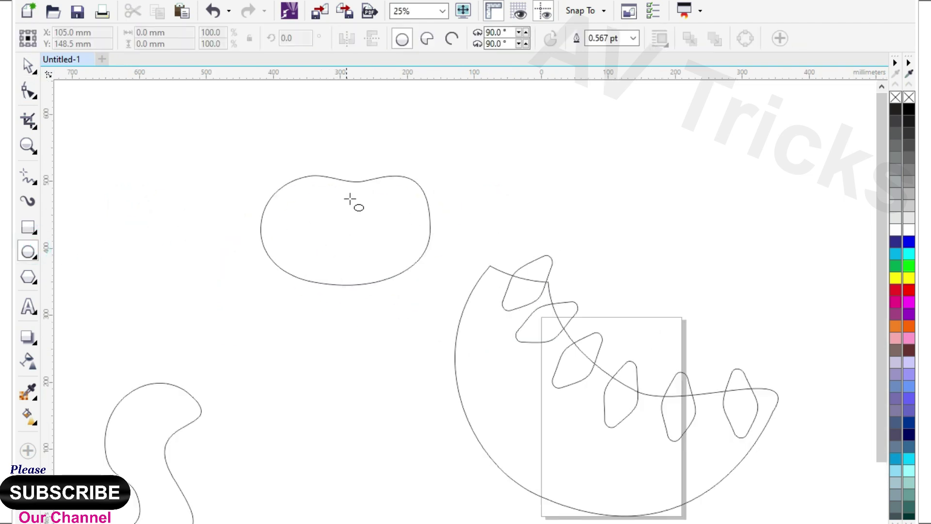
scroll(344, 208, "up", 1)
left_click_drag(343, 191, 412, 256)
key("space")
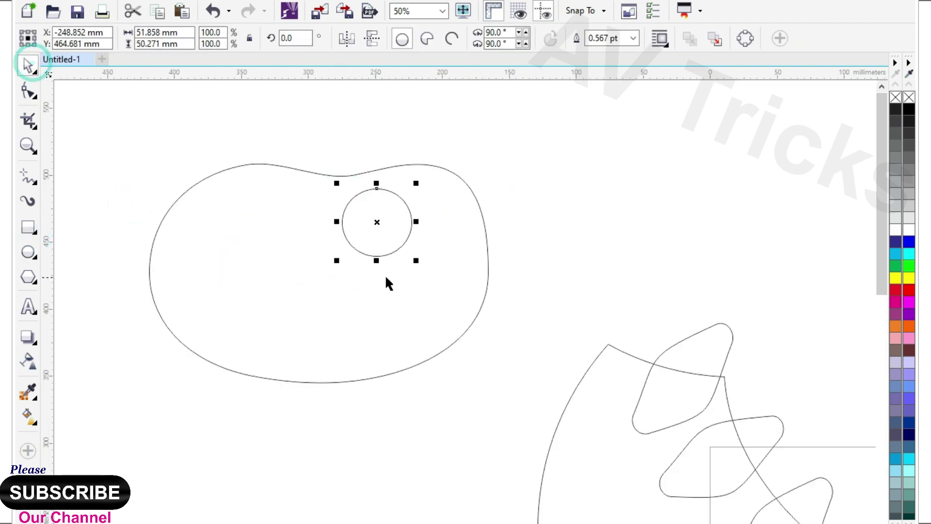
left_click_drag(339, 259, 385, 222)
left_click_drag(416, 184, 399, 220)
- Fill the small highlight circle white and the large eye circle black
scroll(401, 197, "up", 1)
left_click_drag(918, 231, 916, 230)
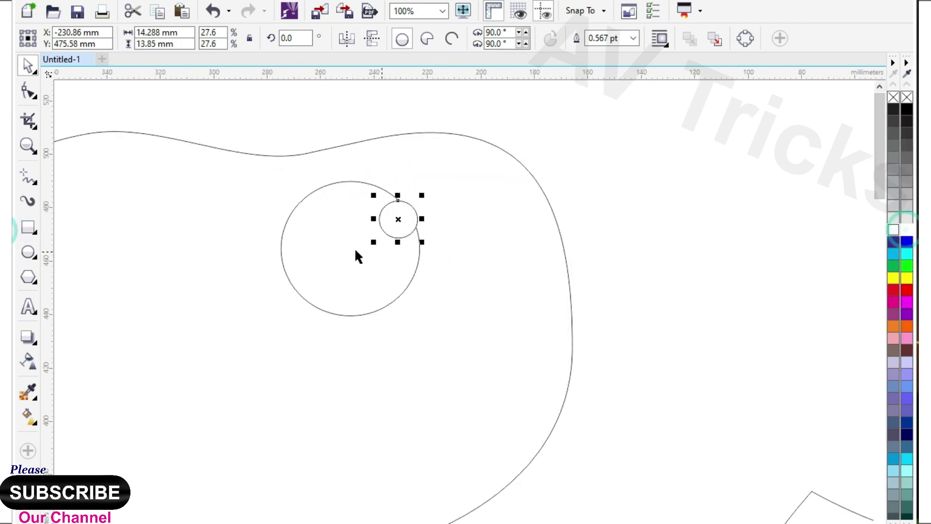
left_click(337, 238)
left_click(907, 110)
left_click(596, 218)
- Draw a closed three-point mouth shape about 154 by 38 mm with the Pen tool, extending past the head's left edge
scroll(497, 243, "down", 1)
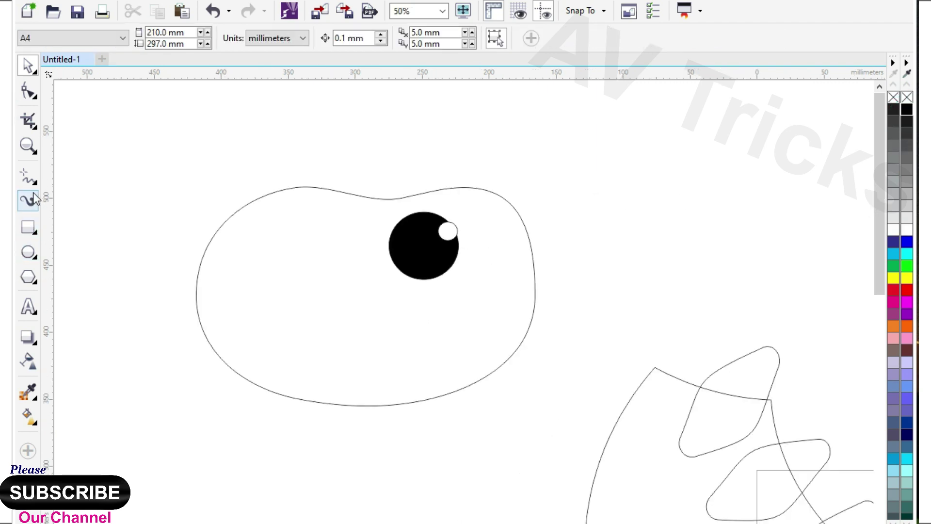
left_click(34, 206)
left_click(73, 237)
left_click(181, 301)
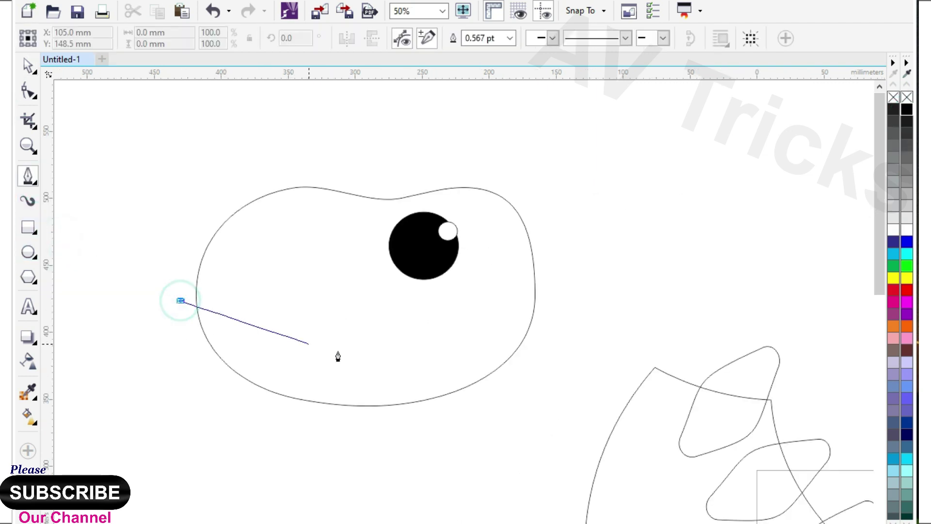
left_click(390, 350)
left_click(192, 338)
left_click(180, 301)
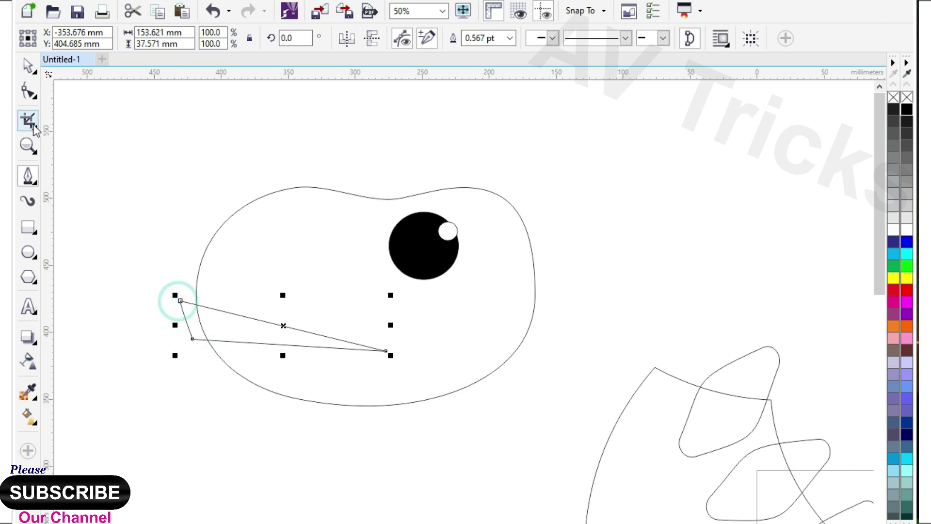
- Convert the mouth's straight sides to curves and bend its two long edges downward into a smile
left_click(28, 91)
left_click(242, 39)
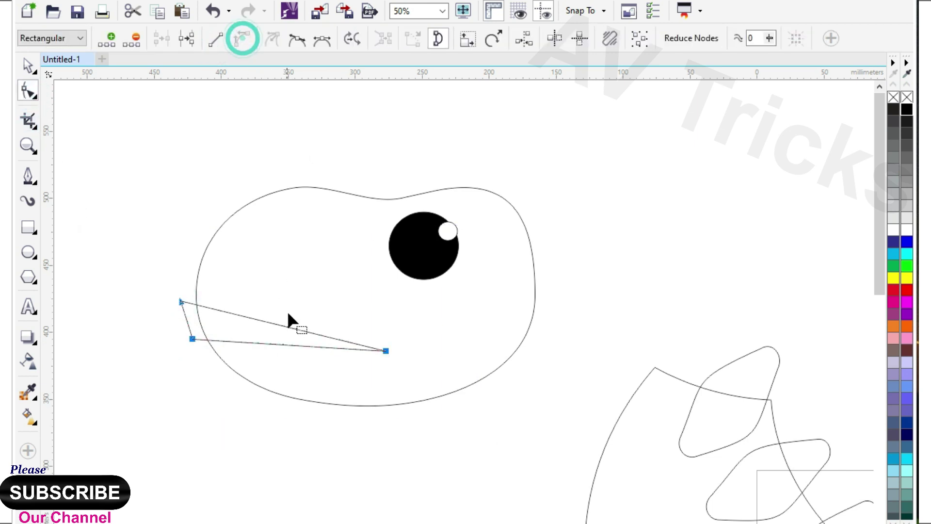
left_click_drag(293, 347, 297, 374)
left_click_drag(289, 327, 251, 322)
- Clip the mouth to the head outline with Intersect, fill it black, and delete the leftover mouth outline
left_click(28, 66)
left_click(260, 254, "shift")
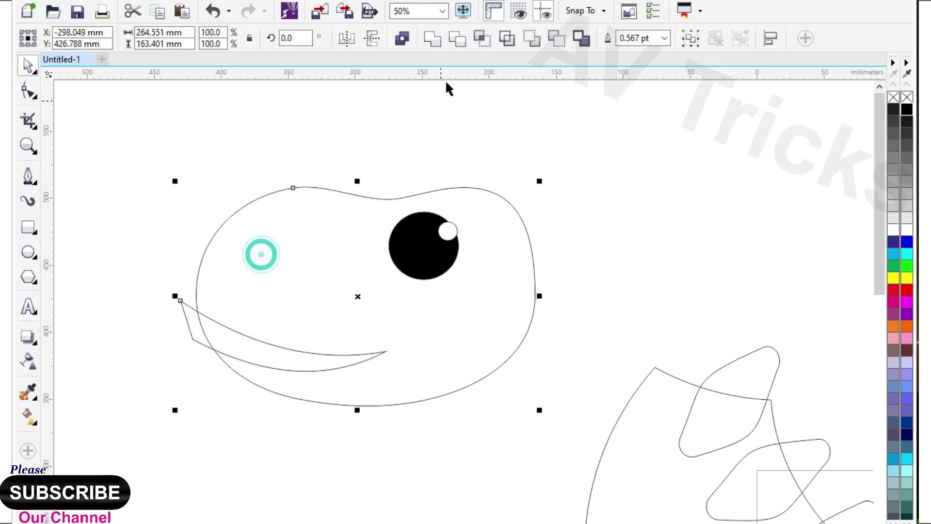
left_click(478, 39)
left_click(907, 108)
left_click(183, 317)
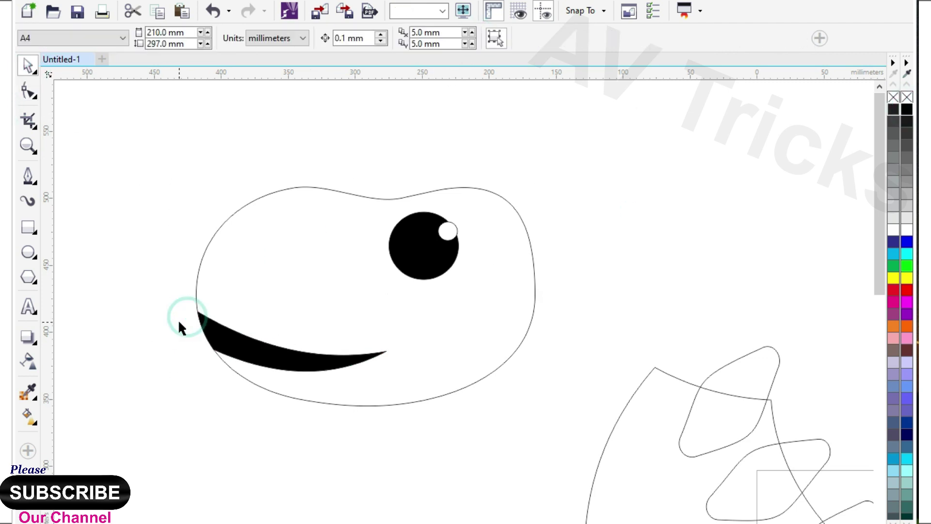
- Group the head, eye and mouth, enlarge the group to 151.7%, and move it over the body's upper end
scroll(178, 319, "down", 2)
left_click_drag(176, 200, 408, 345)
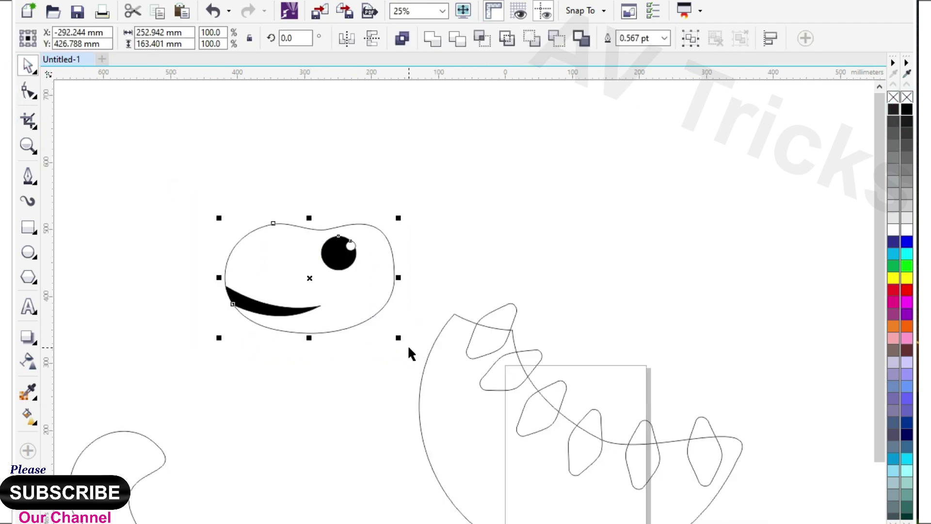
left_click_drag(401, 215, 489, 151)
left_click_drag(419, 253, 440, 352)
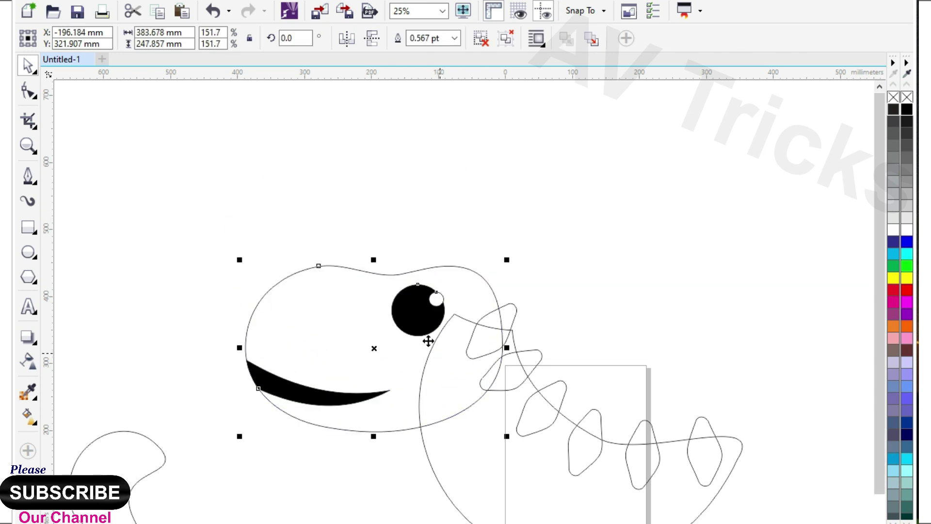
- Scale the head group down to 101.7% and position it over the neck end of the body
scroll(446, 205, "down", 1)
scroll(445, 303, "up", 1)
left_click_drag(240, 162, 324, 216)
left_click(379, 278)
left_click_drag(378, 279, 392, 247)
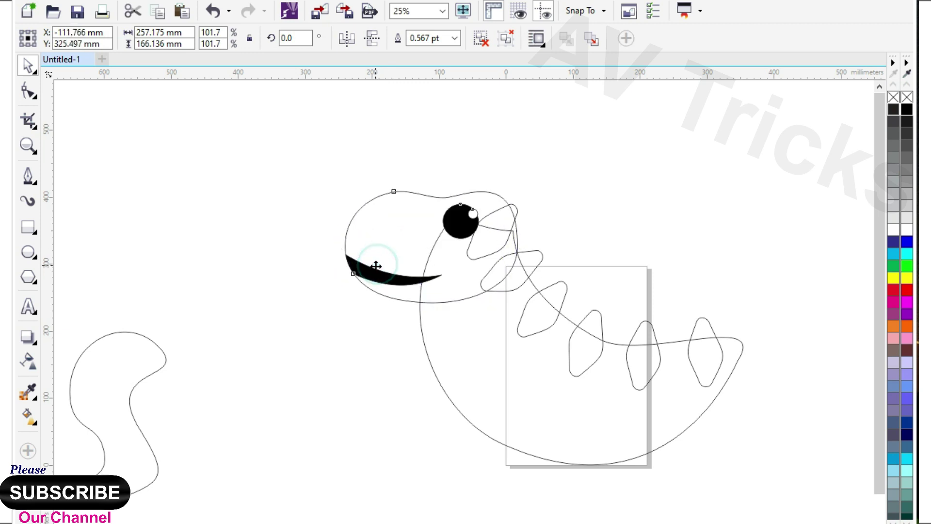
left_click(588, 218)
- Rotate the topmost spike to about 294.2° and place it at the back of the head beside the eye
scroll(546, 216, "up", 1)
left_click(512, 172)
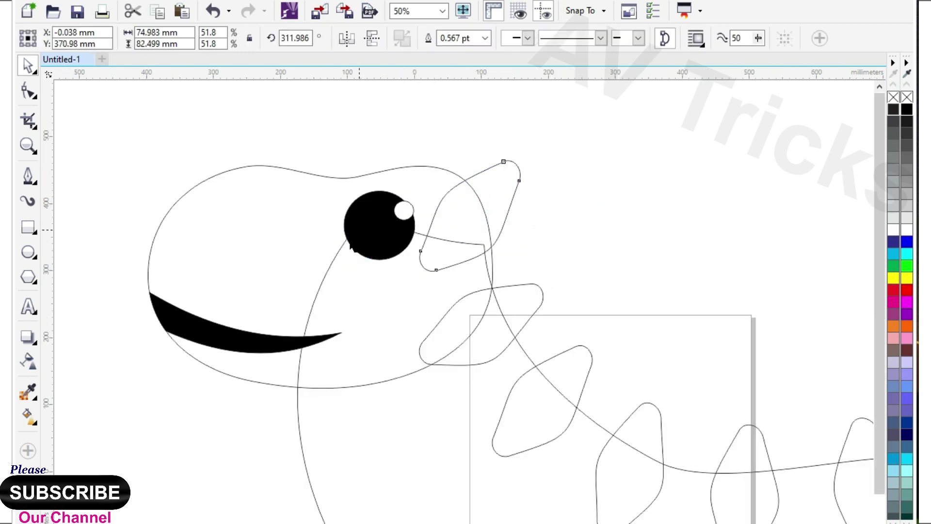
left_click(429, 180)
left_click_drag(437, 173, 426, 208)
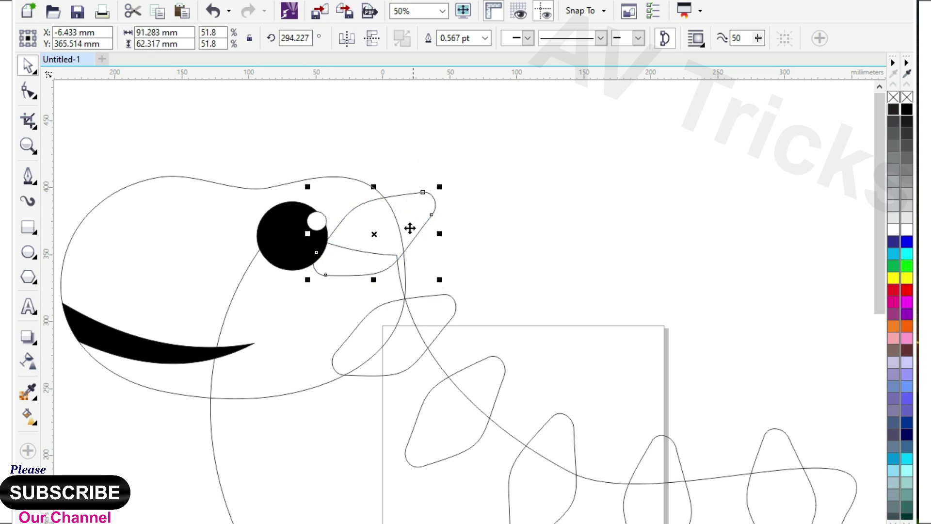
- Select all six spikes along the back and fill them red
scroll(411, 225, "down", 1)
left_click(381, 266, "shift")
left_click(405, 307, "shift")
left_click(439, 338, "shift")
left_click(484, 348, "shift")
left_click(551, 345, "shift")
left_click(895, 289)
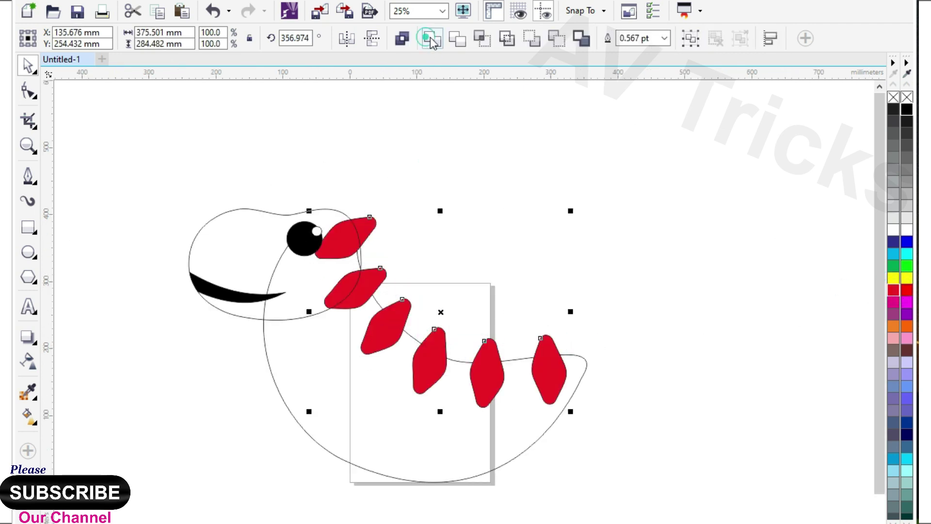
- Weld the red spikes into one object and send it to the back of the page
right_click(374, 224)
mouse_move(426, 385)
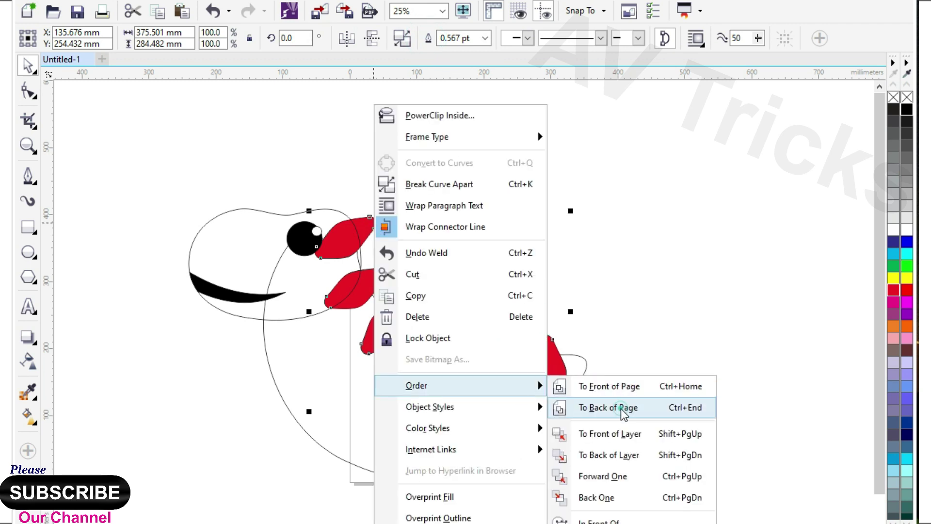
left_click(622, 409)
left_click(680, 285)
- Offset a copy of the body up and to the right and intersect it with the original to create an inner body shape
scroll(397, 215, "down", 1)
scroll(347, 287, "up", 1)
left_click(426, 346)
left_click_drag(450, 383, 462, 353)
left_click(476, 403, "shift")
left_click(479, 39)
left_click(513, 353)
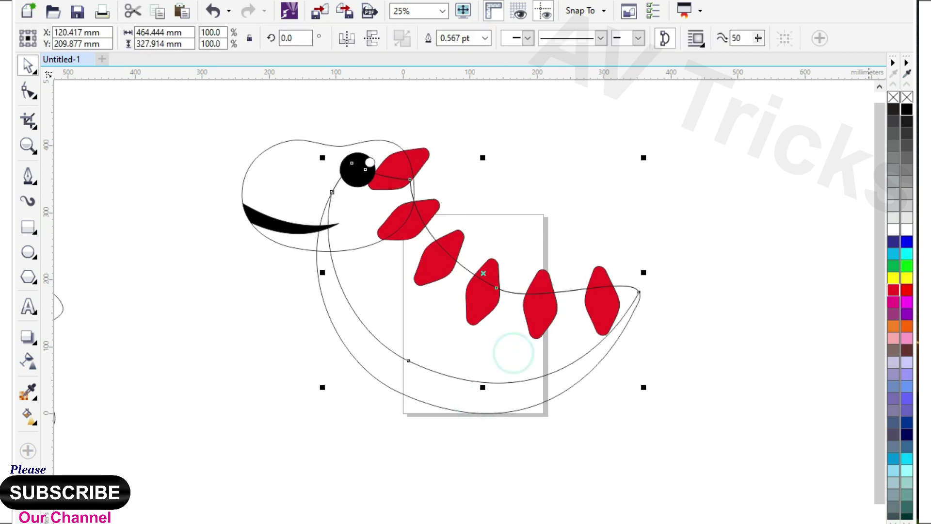
- Fill the inner body shape with Avocado Green and the outer body shape with dark green
left_click(907, 522)
left_click(884, 195)
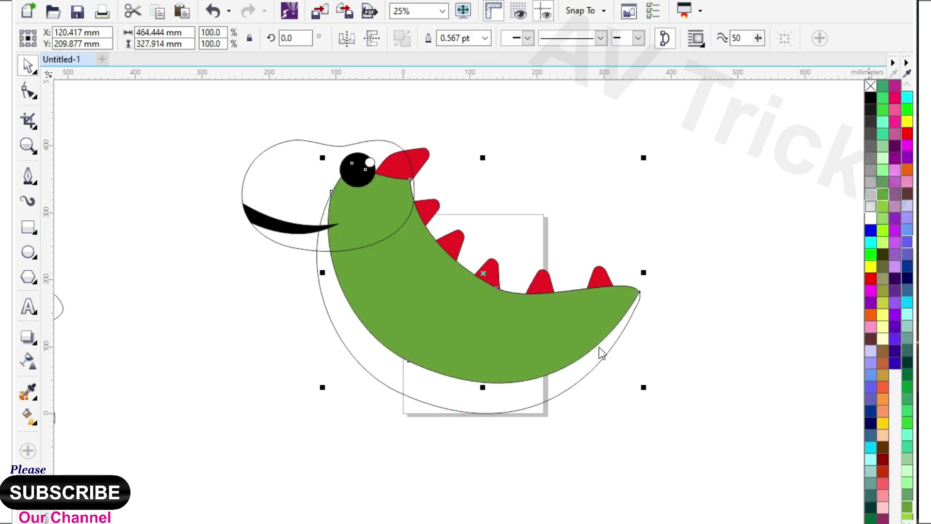
left_click(503, 397)
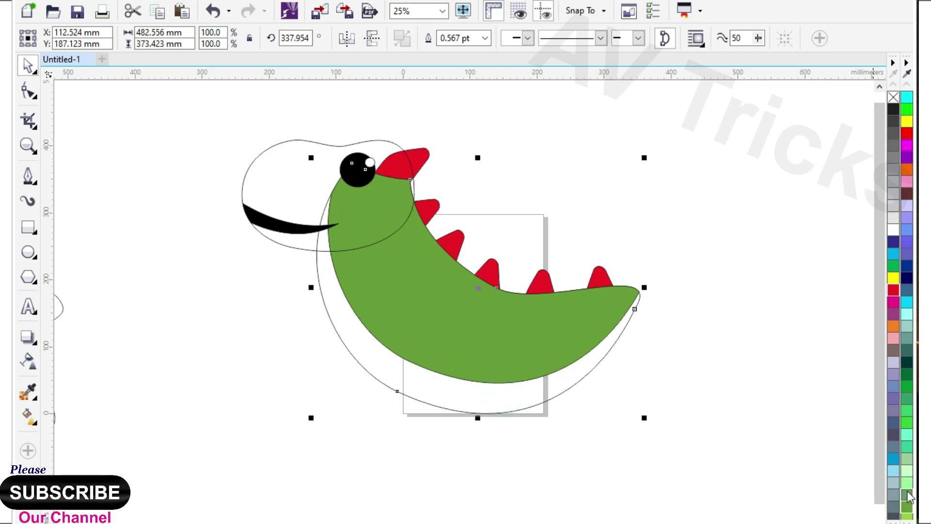
left_click(908, 385)
left_click(736, 380)
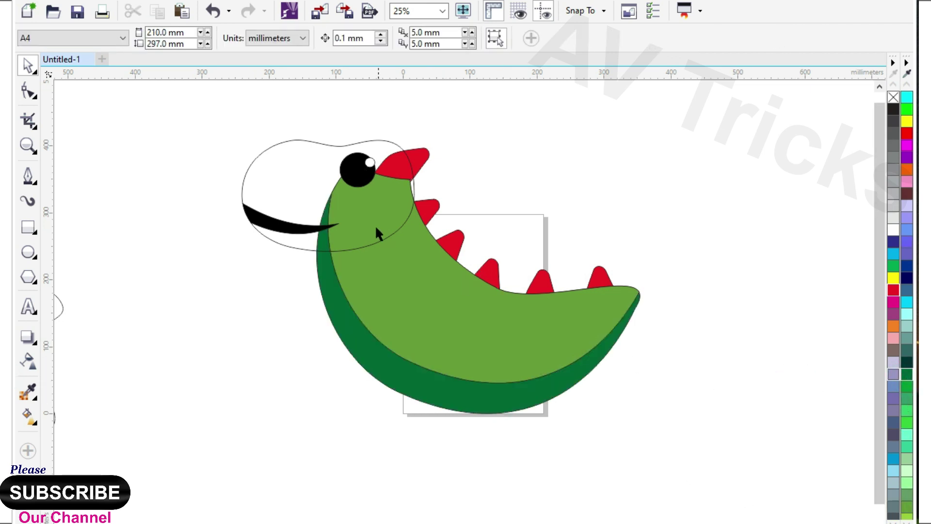
- Fill the head with the Avocado Green sampled from the body and move the head group slightly down
left_click(328, 175)
left_click(28, 393)
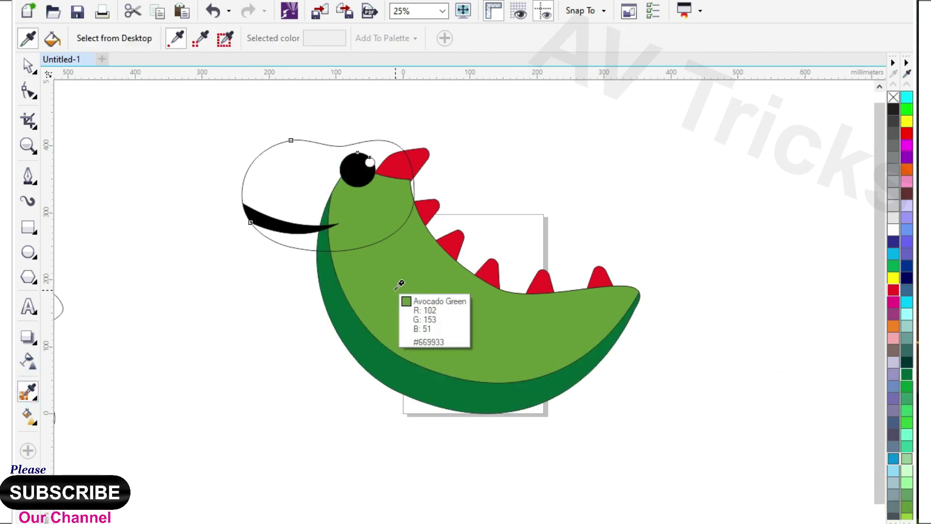
left_click(401, 285)
left_click(289, 198)
left_click(29, 64)
mouse_move(314, 188)
left_mouse_down()
mouse_move(304, 186)
mouse_move(314, 204)
left_mouse_up()
left_click(314, 203)
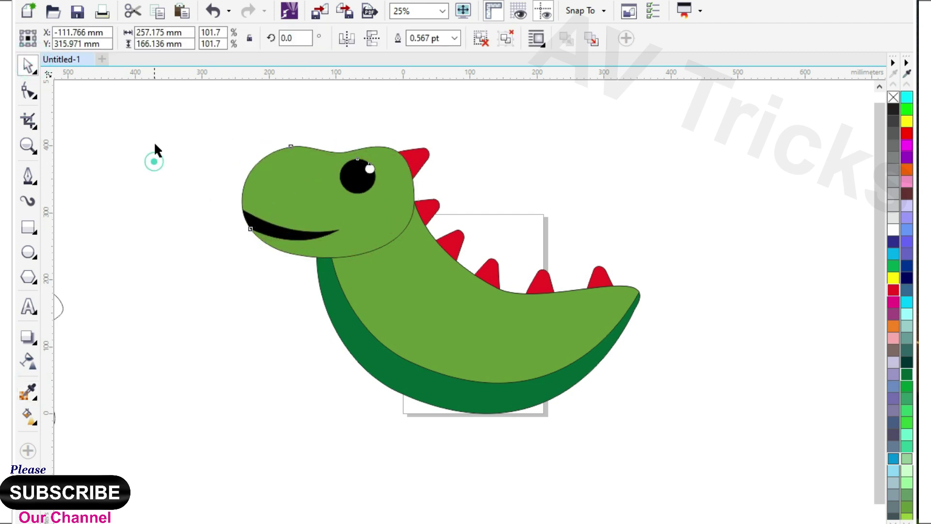
- Remove the outlines from all parts of the colored dinosaur
left_click_drag(159, 129, 760, 439)
right_click(893, 97)
left_click(773, 220)
- Stretch the dark green body shape downward to about 403 mm high
scroll(459, 223, "down", 1)
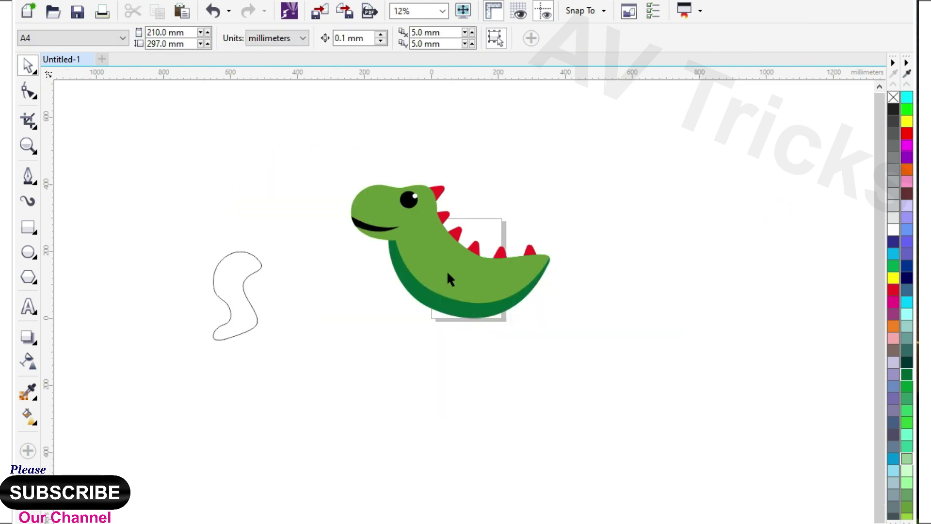
scroll(435, 293, "up", 2)
left_click(467, 295)
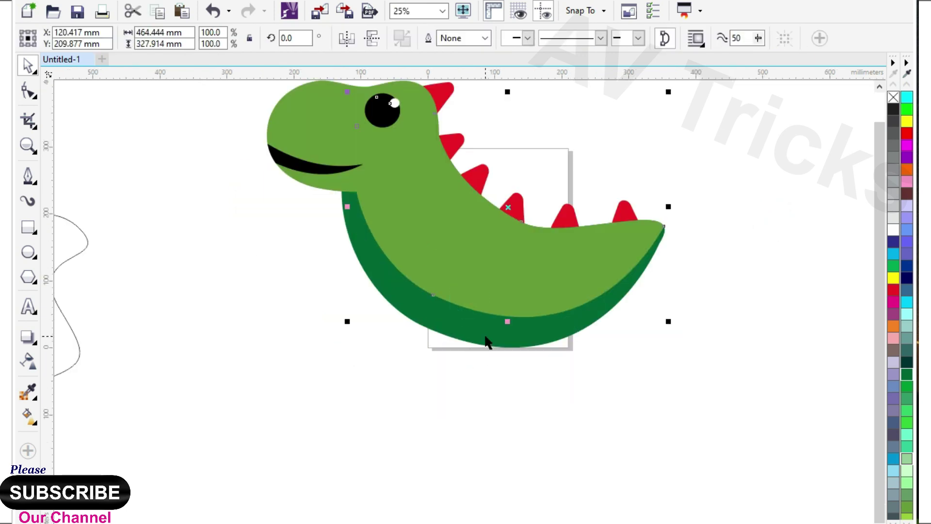
left_click_drag(504, 354, 501, 372)
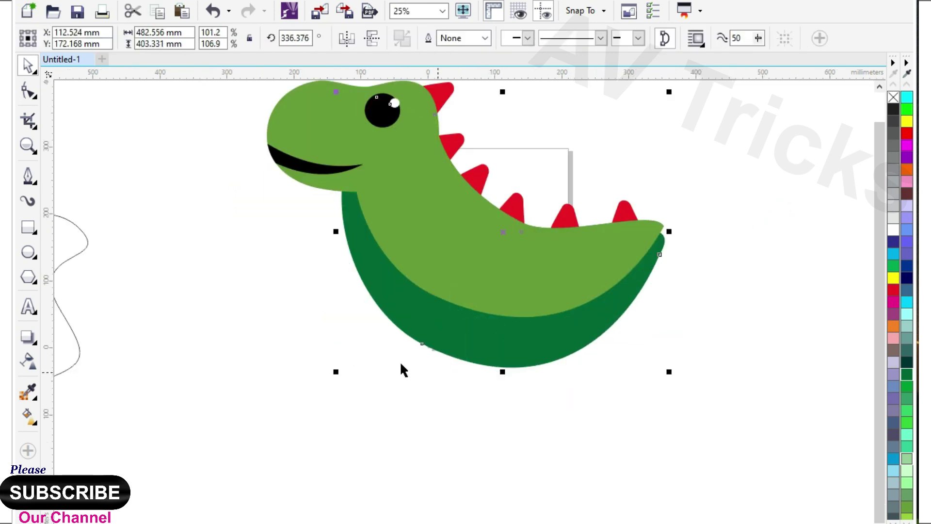
- Deepen the dark green body's belly curve by moving its lower node, and pull in its node near the tail tip
left_click(28, 92)
left_click(420, 344)
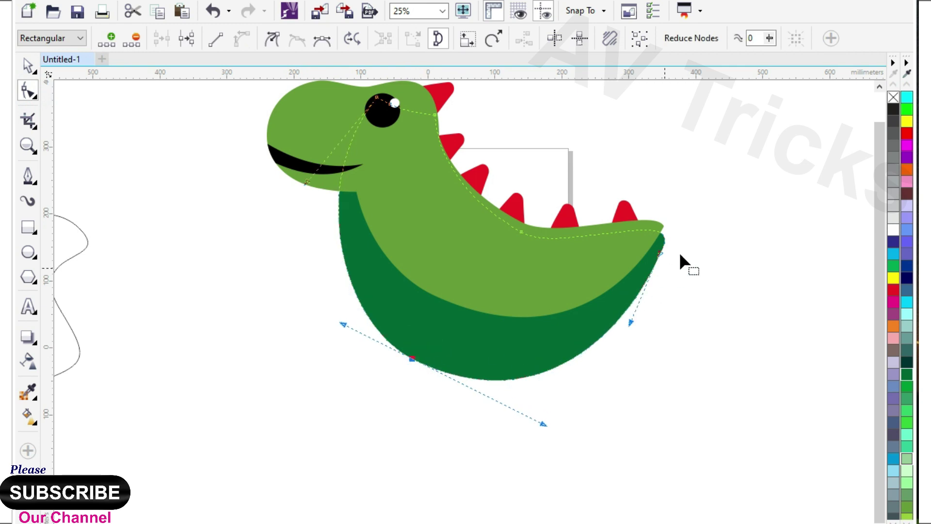
scroll(659, 268, "up", 4)
left_click_drag(614, 339, 604, 326)
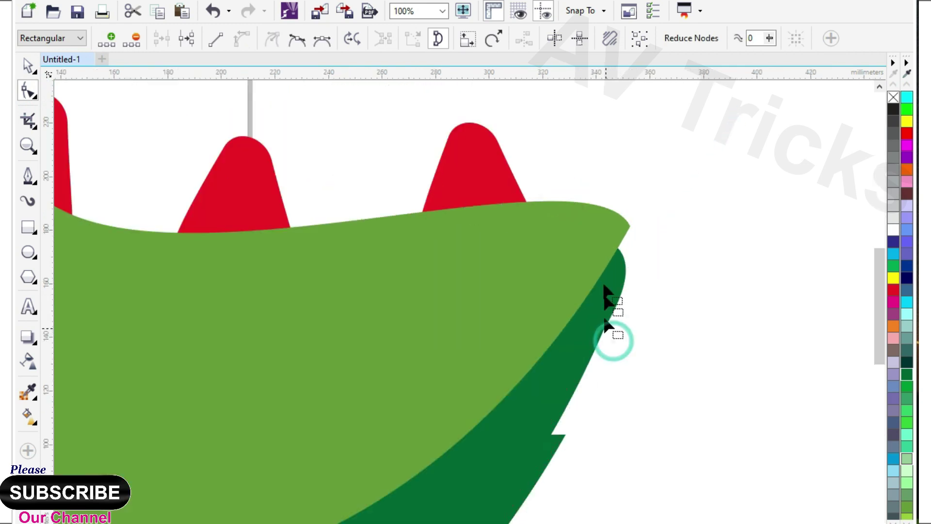
- Extend the light green body's tail tip outward and down over the dark green edge, and adjust the curve above it
left_click(614, 226)
left_click_drag(630, 226, 644, 251)
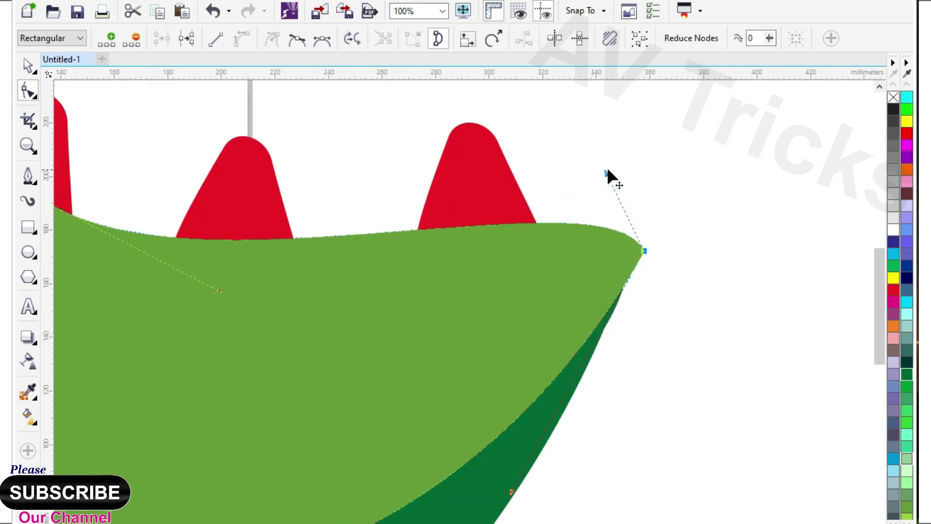
left_click_drag(606, 170, 578, 156)
scroll(565, 179, "down", 4)
scroll(500, 310, "down", 2)
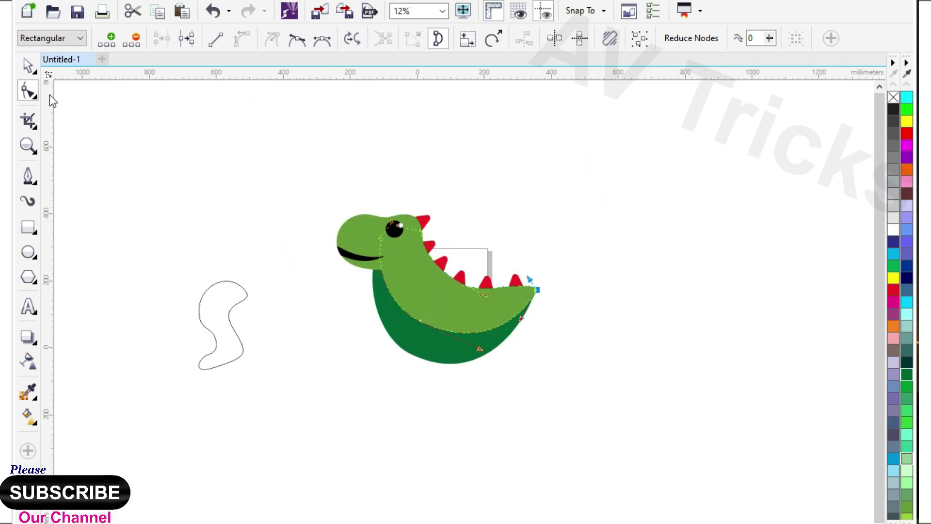
- Enlarge the dinosaur's head group slightly
left_click(28, 65)
left_click(301, 252)
scroll(301, 252, "up", 2)
left_click(381, 231)
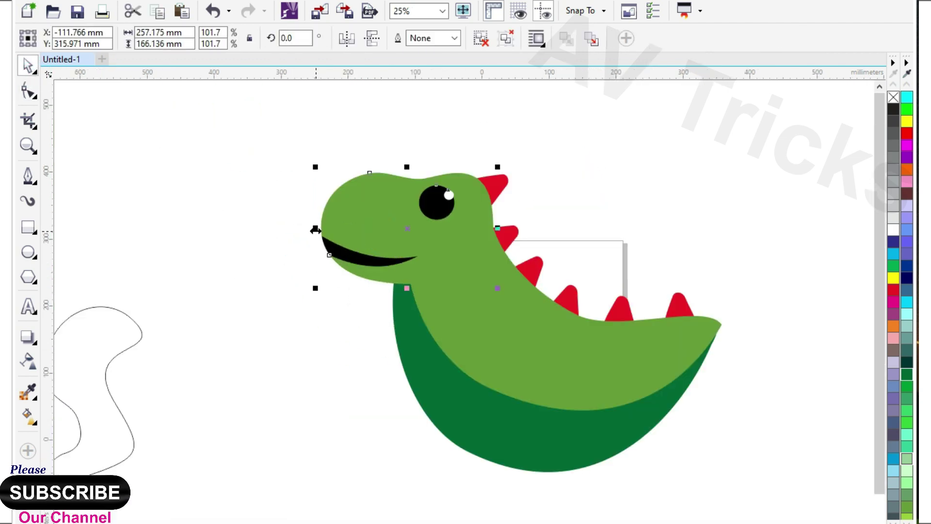
left_click(380, 262)
scroll(437, 253, "down", 2)
left_click(66, 264)
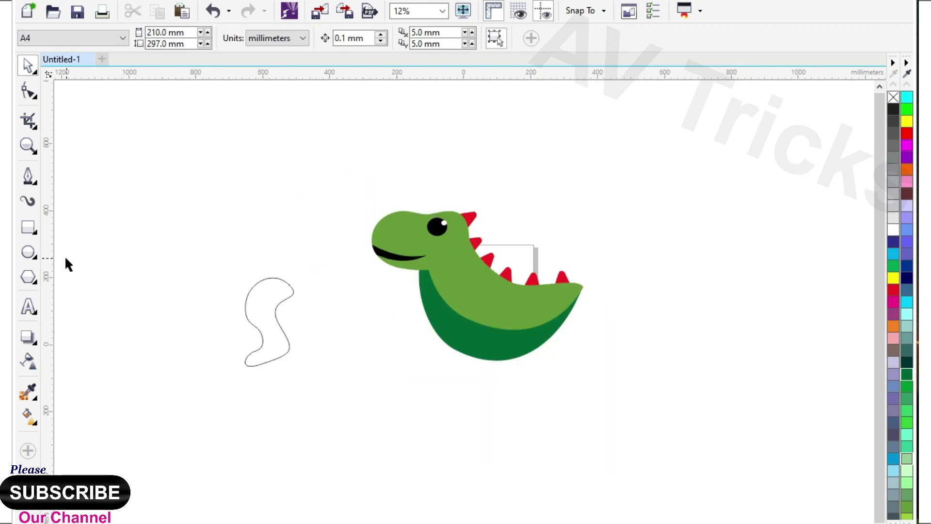
- Draw a closed four-sided shape with the Pen tool in the empty area above the leg outline for the arm
scroll(311, 262, "down", 1)
scroll(312, 262, "up", 1)
left_click(29, 175)
left_click(346, 241)
left_click(388, 281)
left_click(213, 275)
left_click(230, 252)
left_click(347, 241)
- Bend the two long sides of the arm shape into downward curves
left_click(29, 92)
left_click_drag(130, 172, 474, 339)
left_click_drag(211, 315, 289, 353)
scroll(291, 269, "up", 2)
left_click_drag(289, 225, 291, 253)
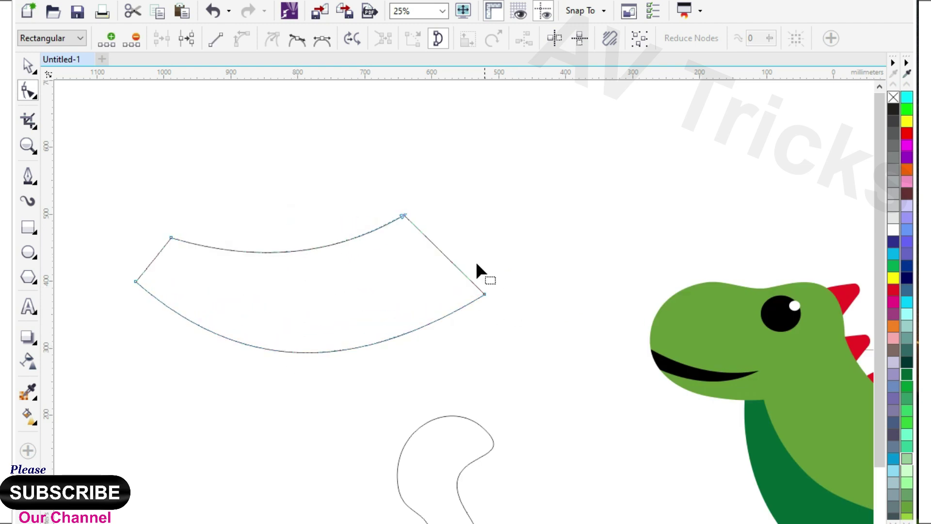
- Round both short ends of the arm shape into smooth curves, leaving one end wide and the other narrow
left_click_drag(446, 258, 573, 207)
left_click(485, 294)
left_click_drag(485, 294, 481, 328)
scroll(465, 243, "down", 1)
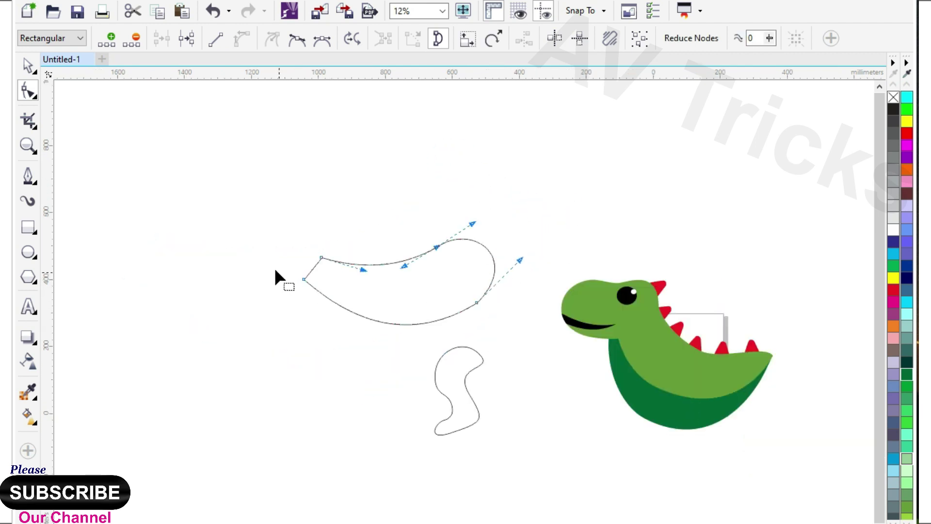
scroll(277, 267, "up", 1)
left_click_drag(354, 264, 338, 248)
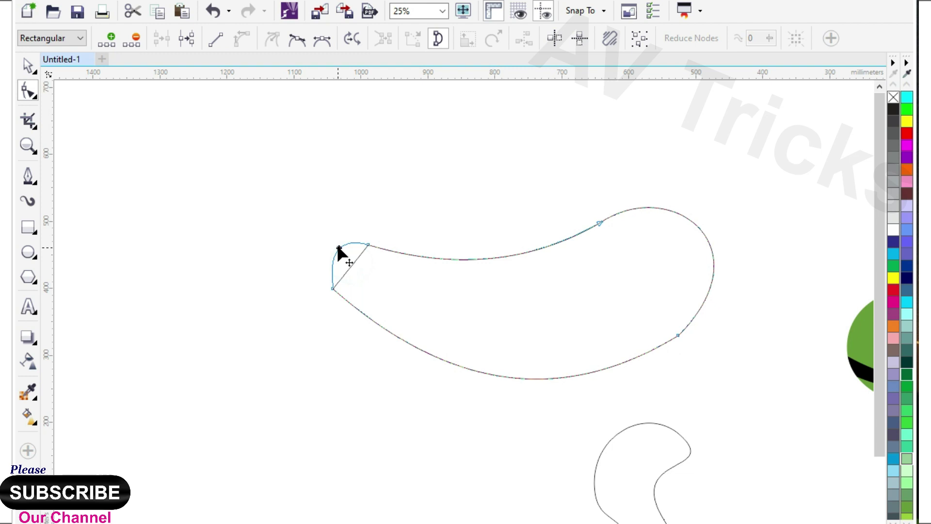
left_click(333, 289)
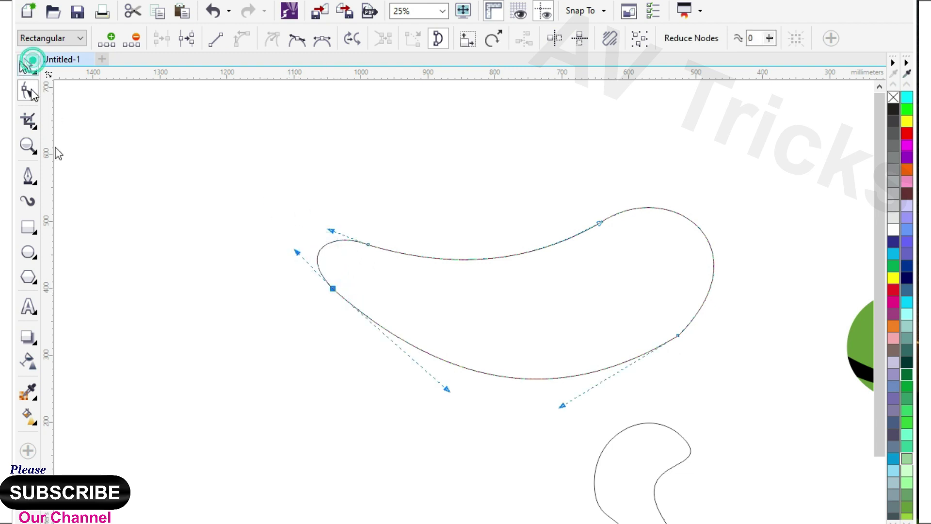
- Scale the arm shape down to about 359 mm wide by 155 mm high
left_click(29, 62)
scroll(243, 262, "down", 2)
scroll(183, 254, "up", 1)
left_click_drag(212, 245, 415, 352)
left_click_drag(533, 303, 457, 332)
- Rotate the whole dinosaur about 12 degrees clockwise and turn the head back to nearly level
left_click_drag(369, 233, 672, 429)
left_click(532, 364)
left_click_drag(609, 246, 651, 349)
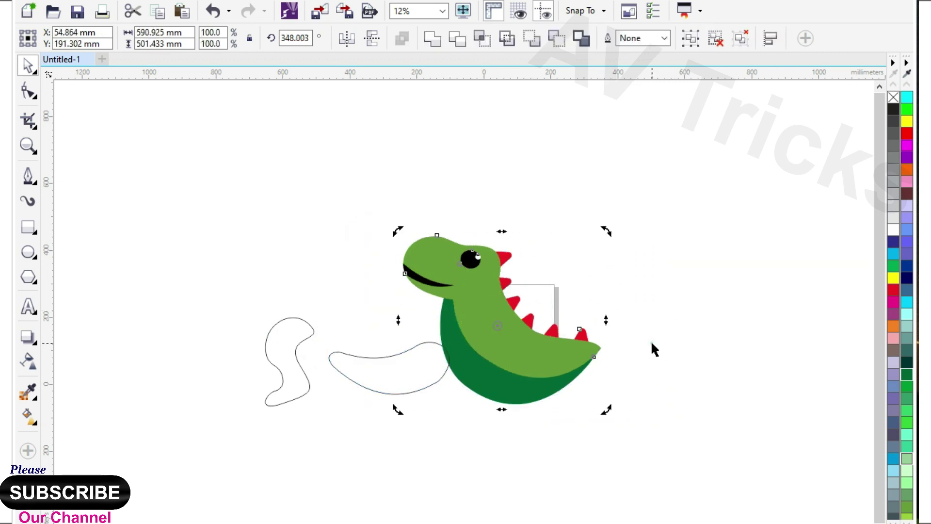
left_click(436, 266)
left_click(425, 260)
left_click_drag(395, 233, 389, 244)
- Place the arm over the chest at about 201 mm wide by 87 mm high and fill it red
left_click(358, 300)
left_click_drag(373, 358, 423, 348)
scroll(487, 373, "up", 1)
scroll(487, 373, "up", 3)
scroll(449, 350, "down", 2)
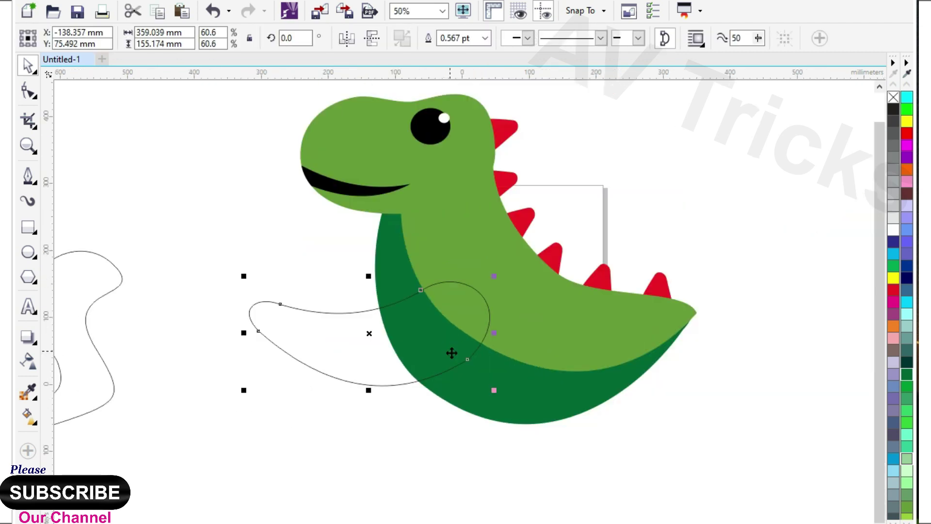
left_click_drag(494, 391, 411, 349)
left_click_drag(379, 311, 444, 337)
left_click(893, 291)
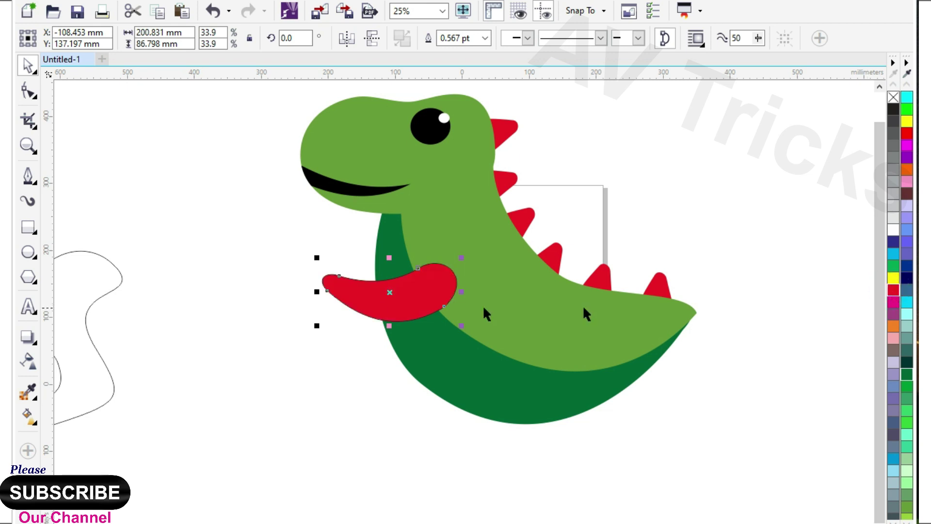
- Duplicate the arm up and toward the dinosaur's front, send the copy to the back of the page, and fill it dark red
left_click_drag(378, 289, 348, 251)
right_click(348, 251)
mouse_move(486, 384)
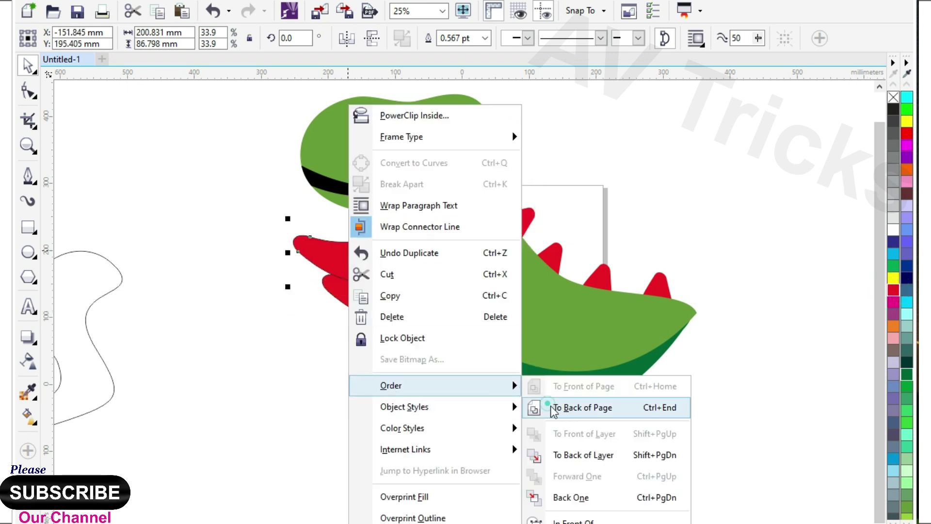
left_click(606, 405)
left_click(907, 520)
left_click(885, 461)
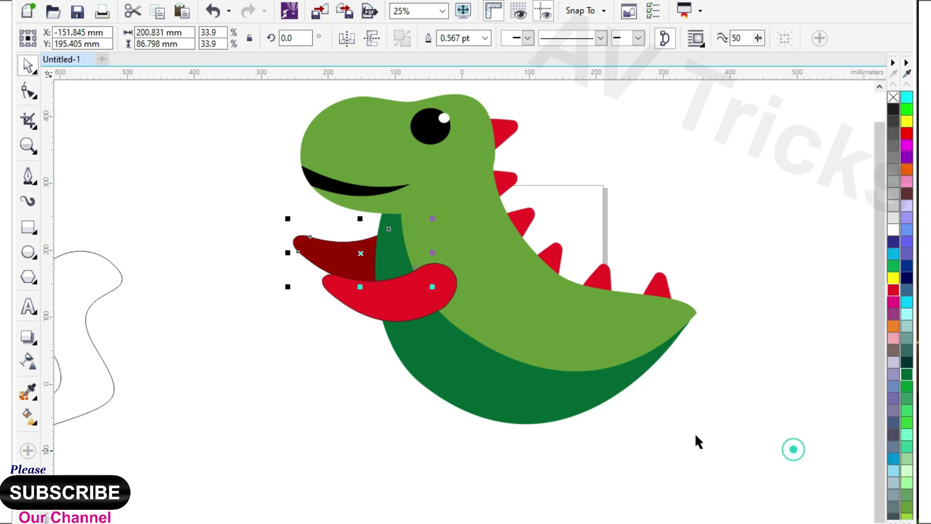
left_click(275, 291)
- Move the leg outline onto the dinosaur's lower body and fill it with the light green sampled from the body
left_click(318, 258)
scroll(354, 253, "down", 1)
left_click_drag(222, 291, 457, 334)
scroll(470, 324, "up", 1)
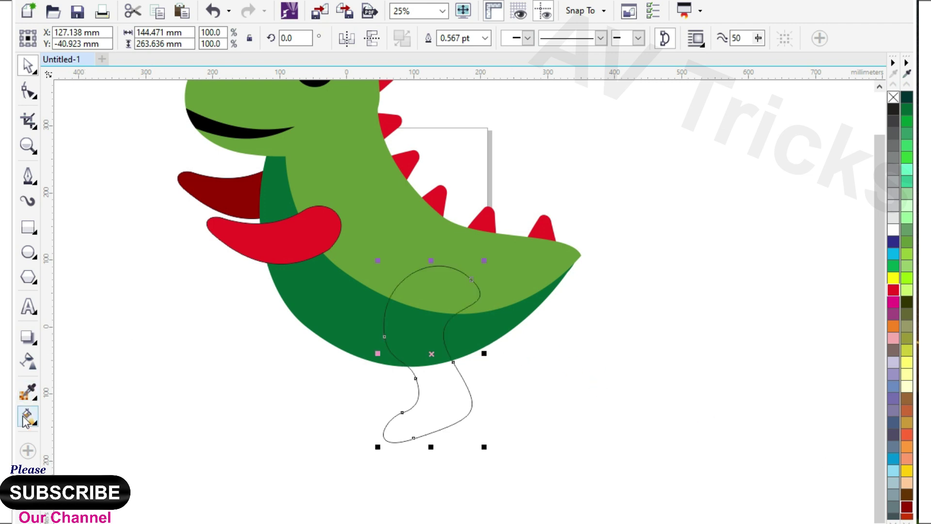
left_click(364, 243)
left_click(428, 285)
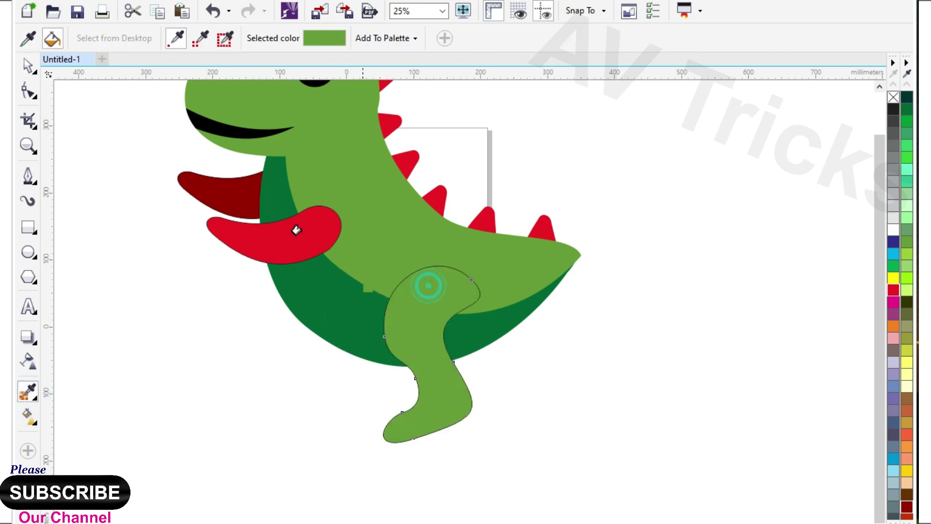
- Enlarge the leg to about 170 mm wide by 310 mm high, adjust its position, and remove its outline
left_click(28, 66)
left_click_drag(379, 447, 347, 480)
left_click_drag(432, 410, 440, 406)
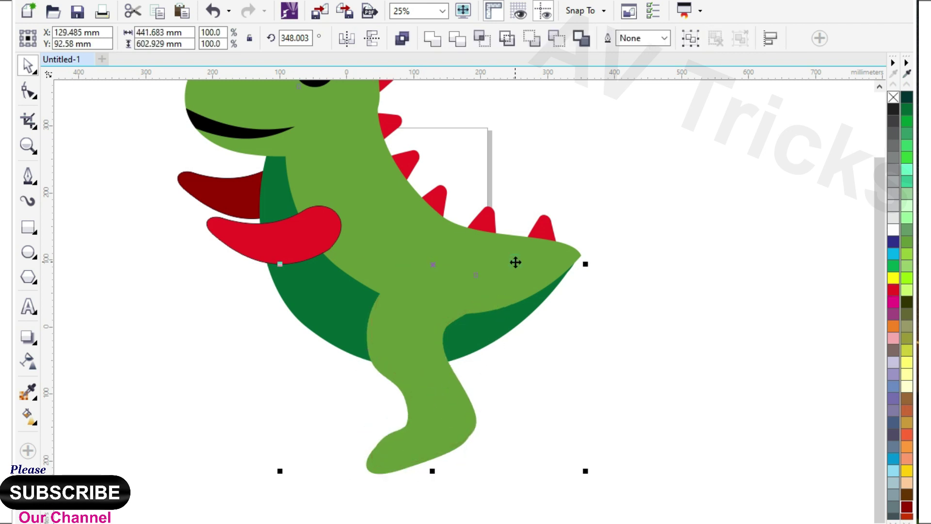
- Try to intersect the leg with the body shape
left_click(476, 38)
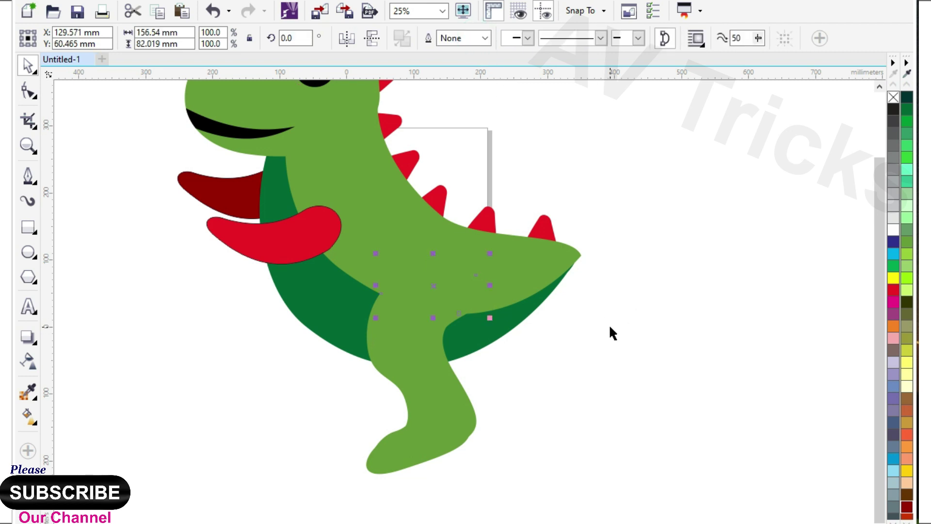
key("ctrl+z")
left_click(582, 380)
- Create a brown thigh shape by intersecting a slightly offset leg copy with the dark green body, and delete the copy
left_click_drag(448, 425, 455, 421)
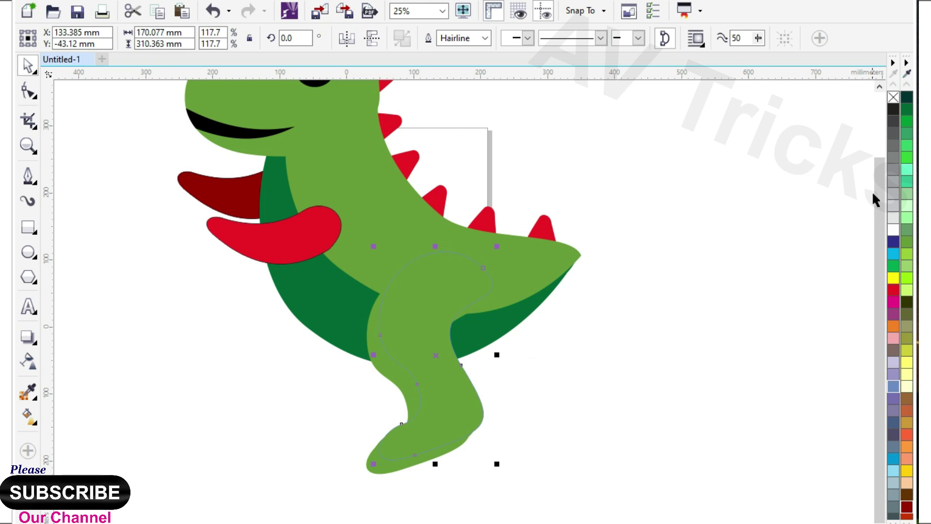
left_click(500, 327, "shift")
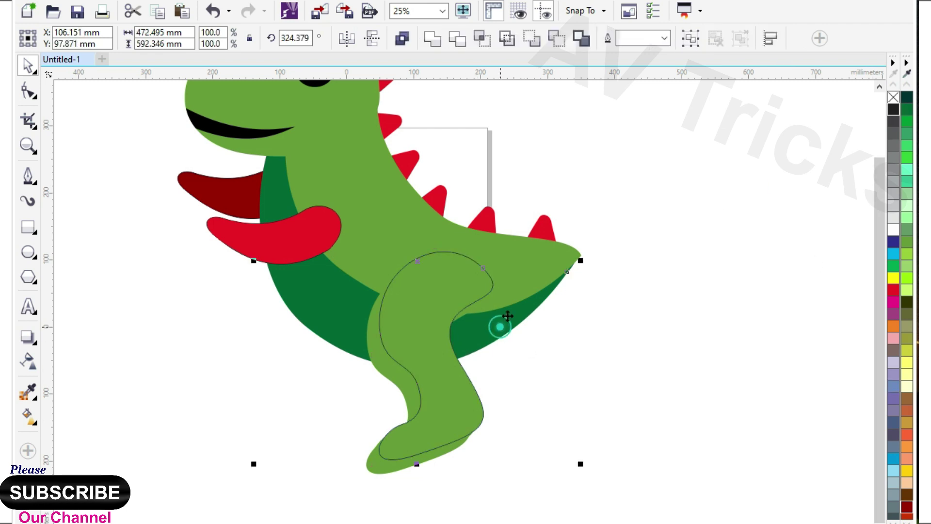
left_click(483, 39)
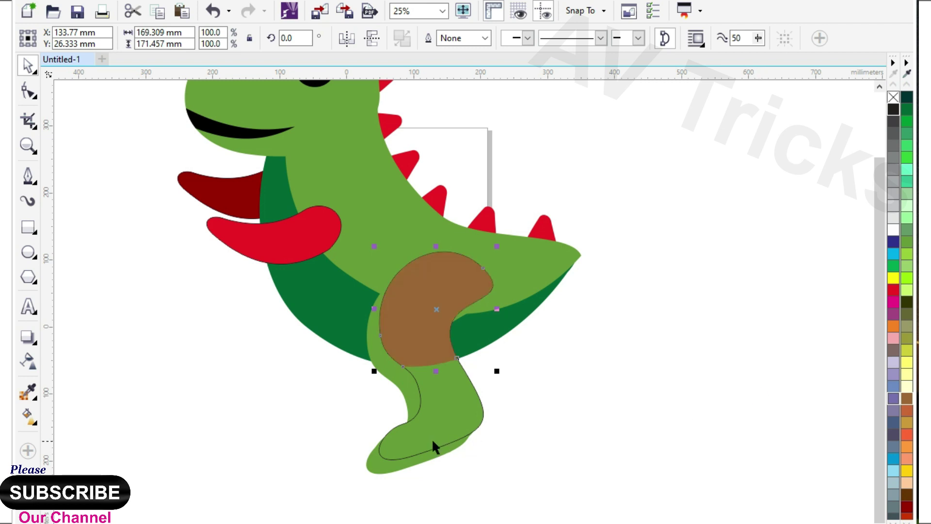
left_click(391, 431)
key("Delete")
- Bring the leg in front of the brown thigh shape and recolor that shape black as a shadow
left_click(431, 447)
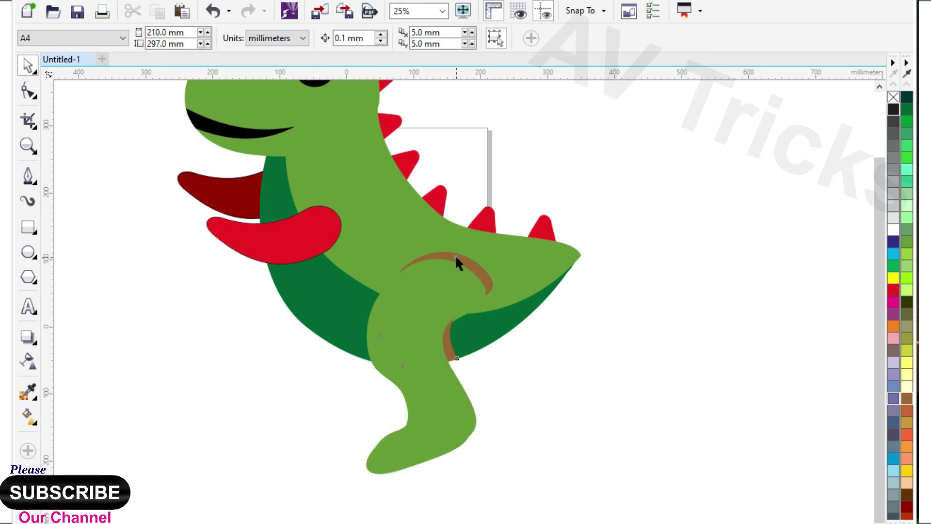
left_click(455, 255)
left_click(584, 364)
scroll(585, 363, "down", 1)
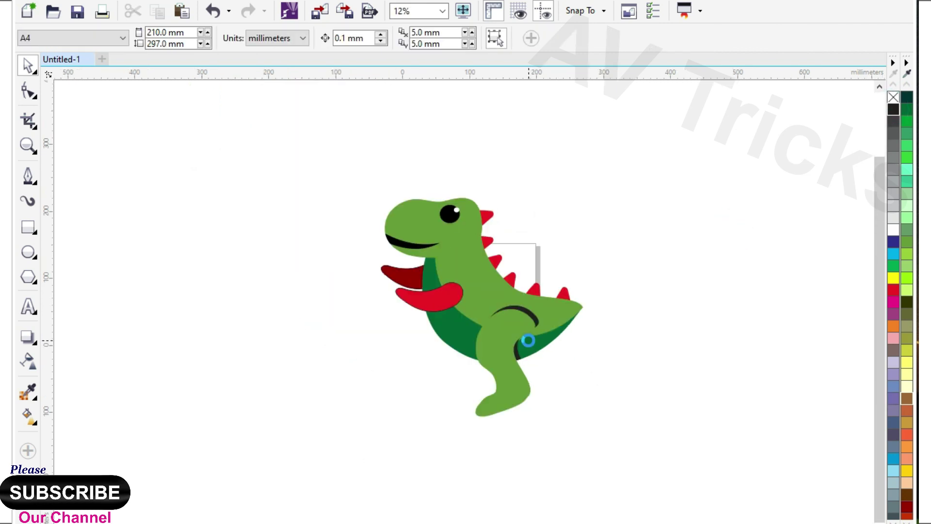
- Reshape the black shadow's nodes into one continuous curved band around the back of the thigh
scroll(528, 341, "up", 1)
left_click(517, 312)
scroll(530, 345, "up", 2)
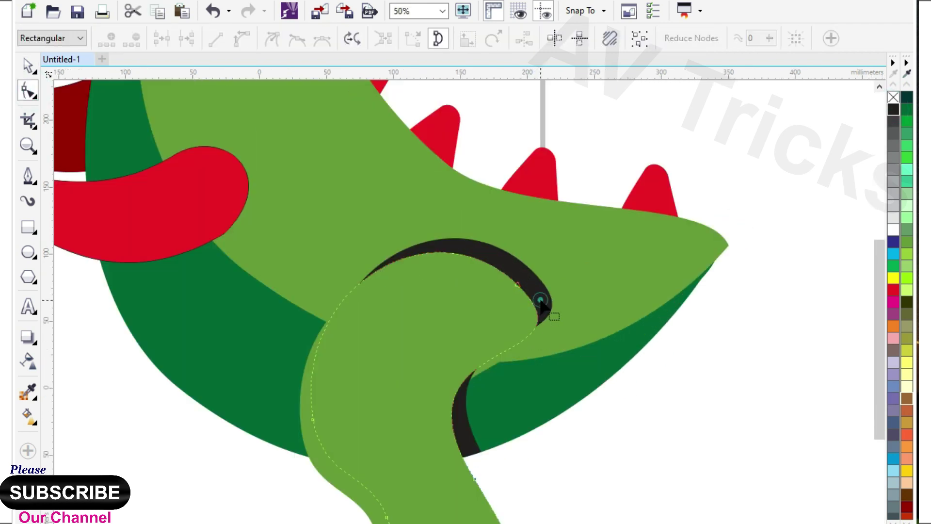
left_click_drag(551, 306, 556, 320)
left_click(533, 274)
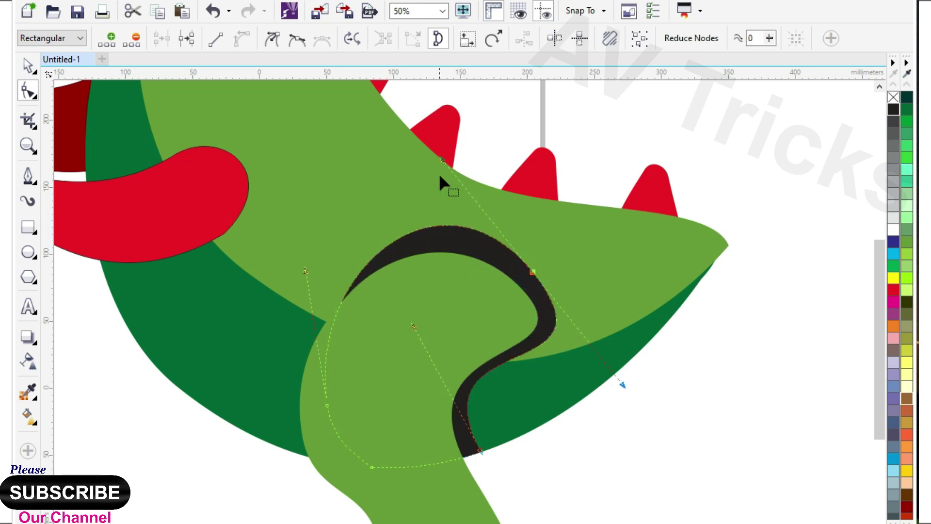
- Thin the black shadow band along the top of the thigh by adjusting its nodes and curve handles
left_click_drag(444, 161, 461, 191)
left_click_drag(534, 274, 537, 287)
left_click_drag(307, 271, 280, 267)
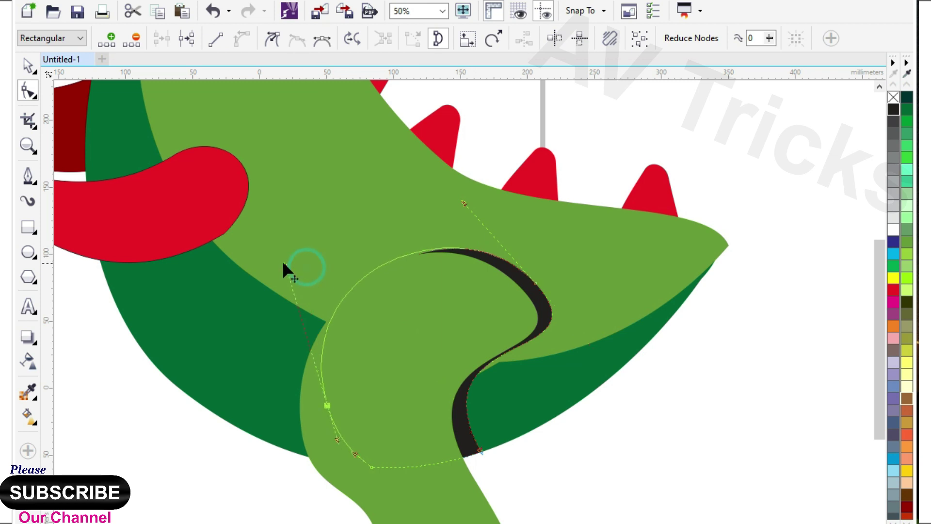
key("F3")
left_click(21, 63)
scroll(592, 348, "down", 1)
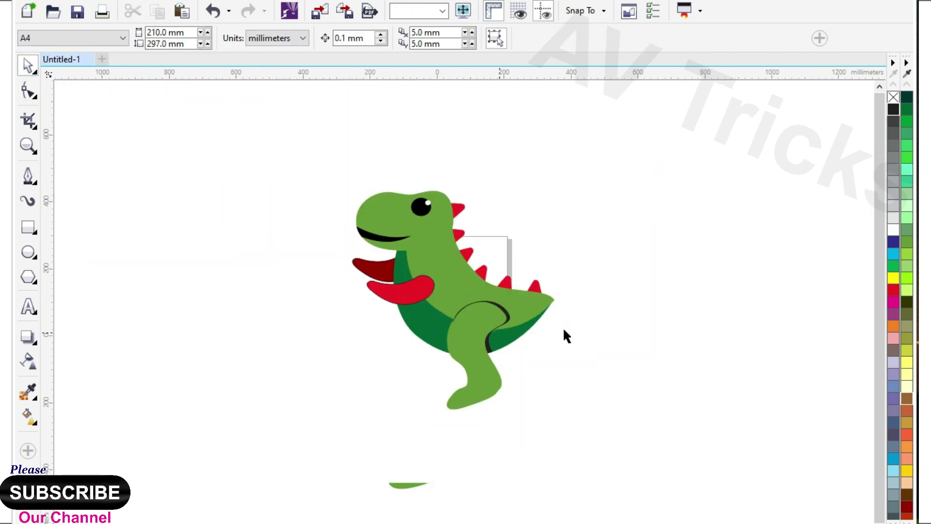
- Duplicate the leg toward the dinosaur's front and send the copy to the back of the page
scroll(504, 385, "up", 1)
left_click(505, 387)
left_click_drag(434, 370, 395, 366)
right_click(395, 365)
mouse_move(445, 388)
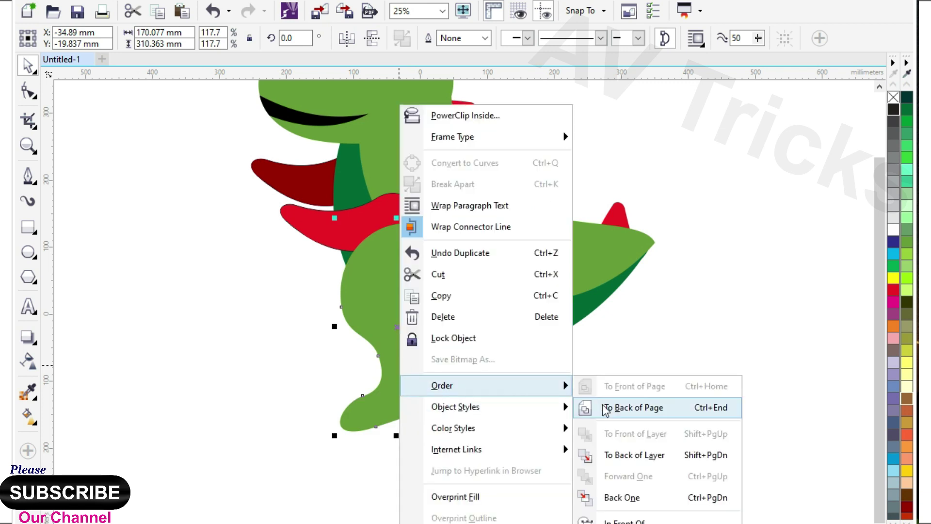
left_click(612, 406)
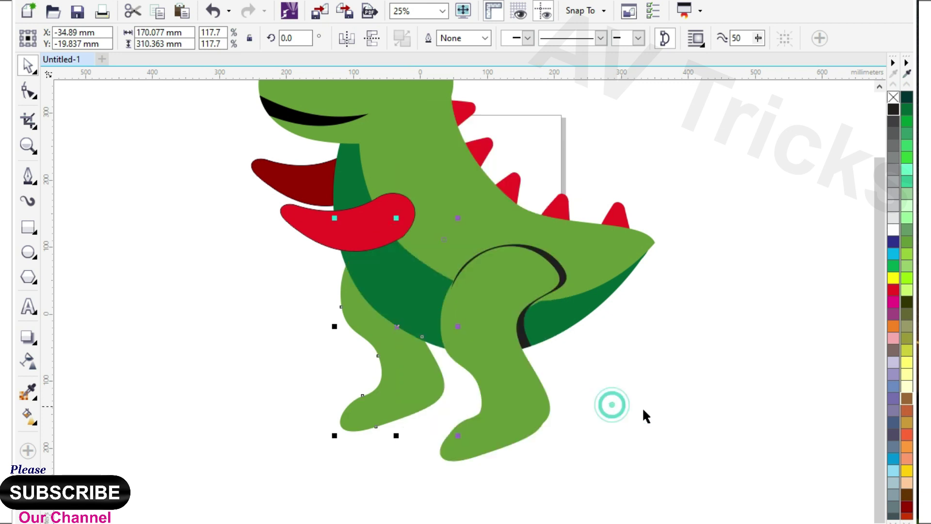
- Fill the rear leg copy with the dark green sampled from the belly
left_click(26, 393)
left_click(412, 321)
left_click(401, 368)
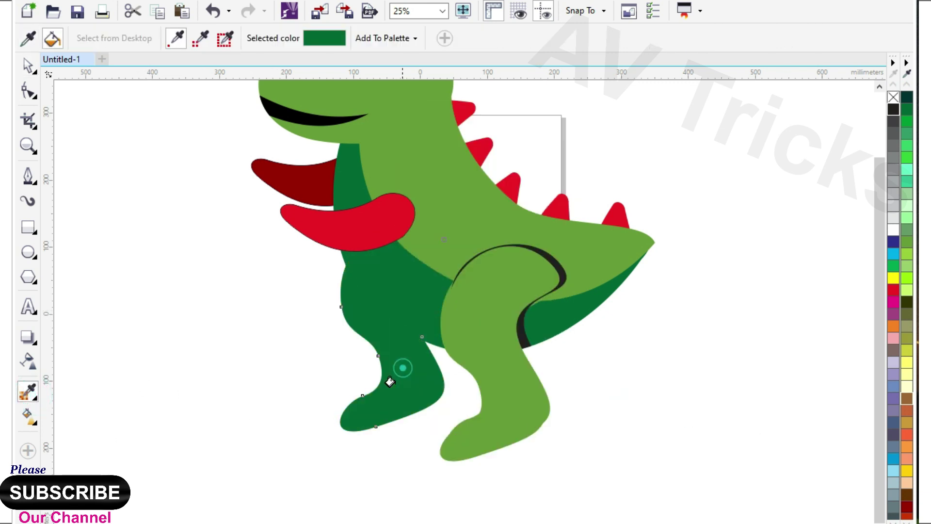
- Nudge the rear leg slightly upward and fill it with the darkest green from the palette
left_click(27, 66)
left_click_drag(414, 378, 417, 376)
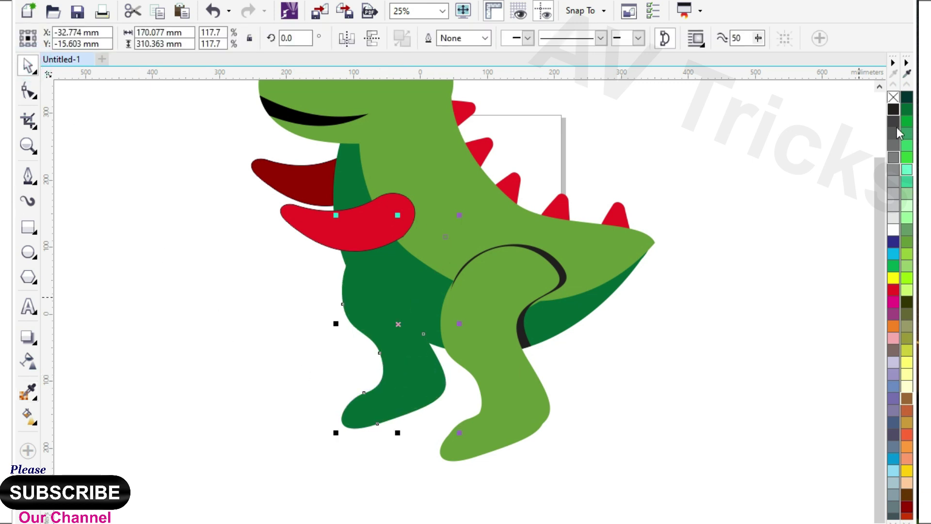
left_click(907, 97)
left_click(724, 274)
scroll(498, 331, "down", 1)
left_click(579, 369)
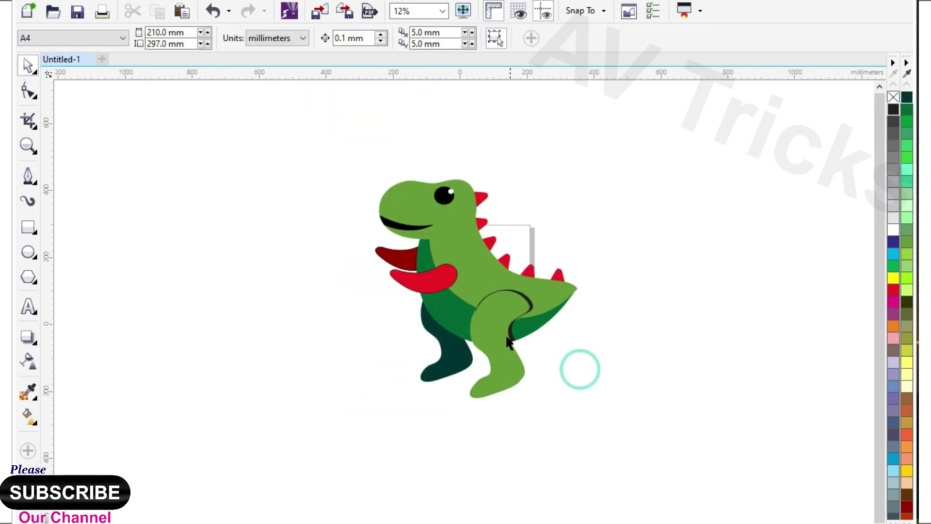
- Enlarge the head group to about 335 mm wide by 205 mm high
scroll(504, 332, "up", 1)
scroll(506, 338, "down", 1)
left_click_drag(404, 234, 650, 433)
left_click(679, 428)
left_click(385, 195)
left_click_drag(362, 176, 347, 168)
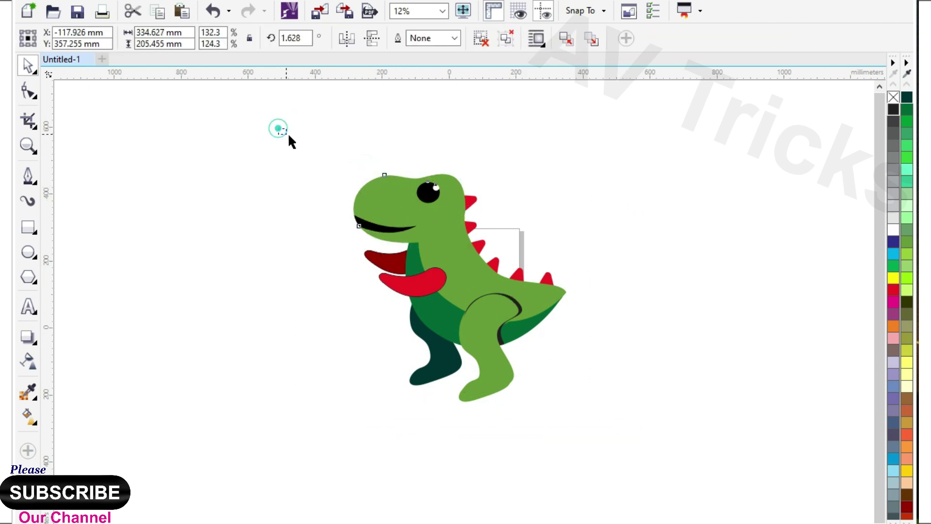
- Shift the back spikes slightly outward from the dinosaur's body and fill them with dark red from the palette
scroll(487, 220, "up", 1)
left_click(469, 264)
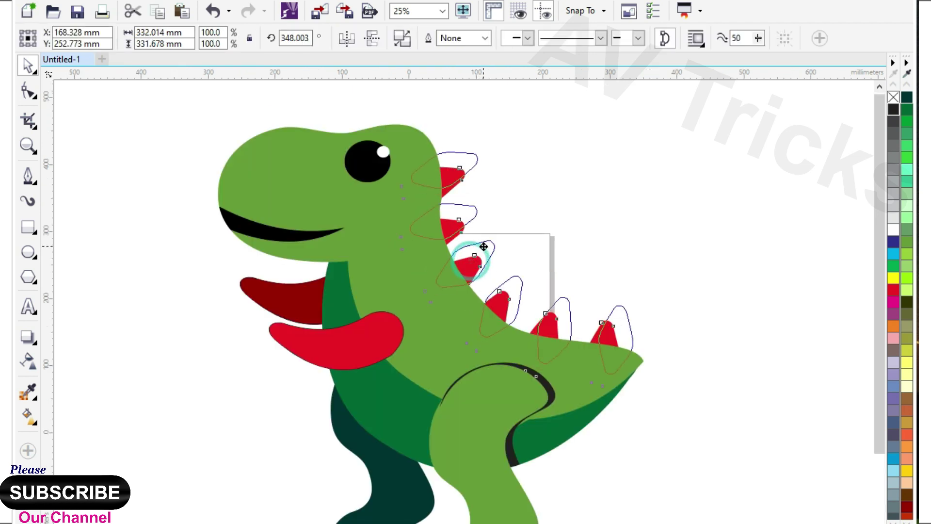
left_click_drag(483, 247, 476, 257)
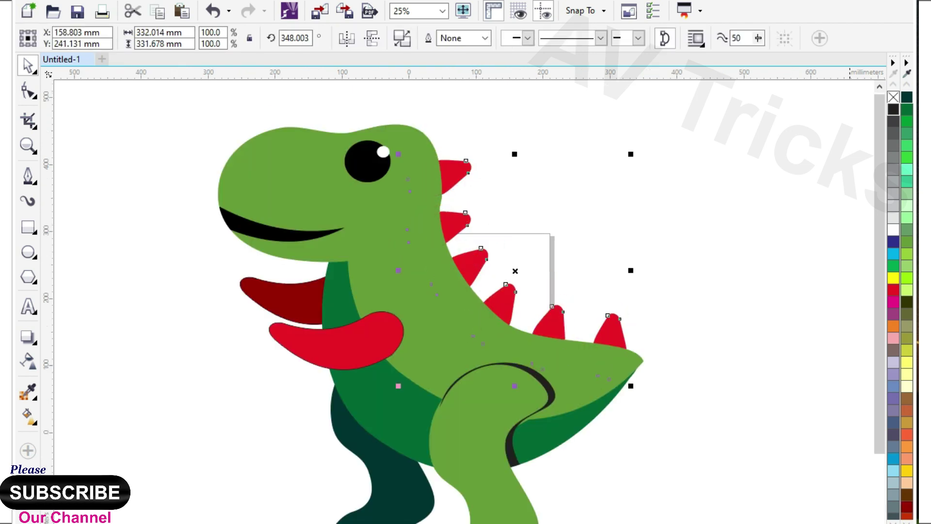
left_click(907, 508)
left_click(743, 391)
scroll(446, 273, "down", 1)
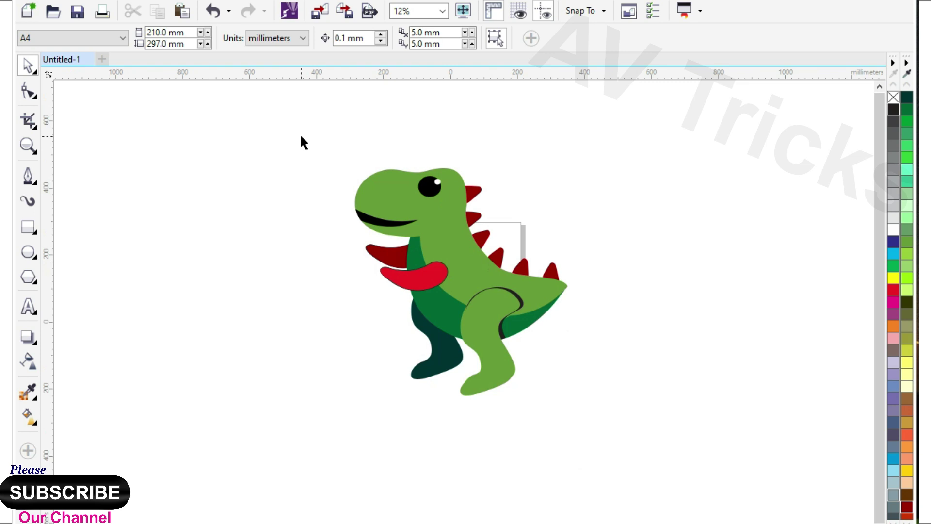
- Duplicate the whole dinosaur into the empty space in front of it and weld the copy into one silhouette
key("ctrl+a")
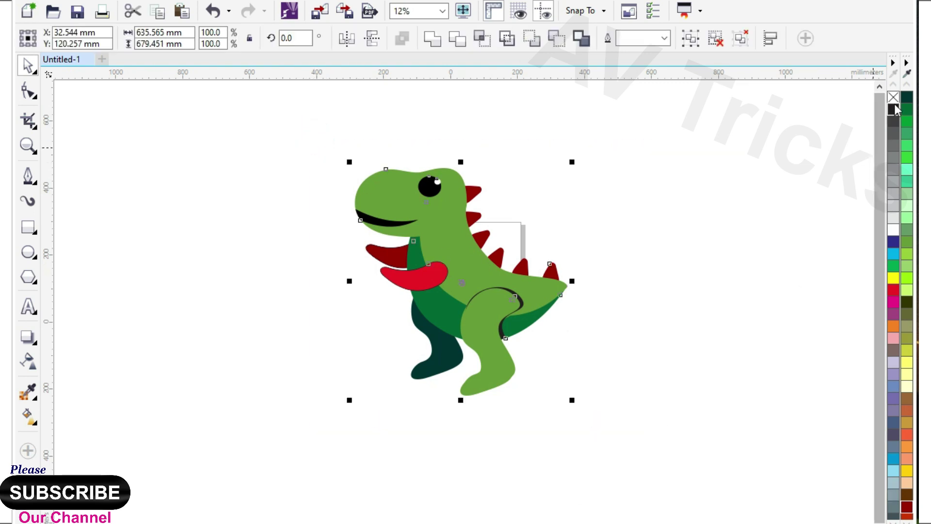
scroll(651, 331, "down", 1)
scroll(562, 315, "up", 1)
left_click_drag(562, 315, 279, 339)
right_click(280, 338)
left_click(433, 39)
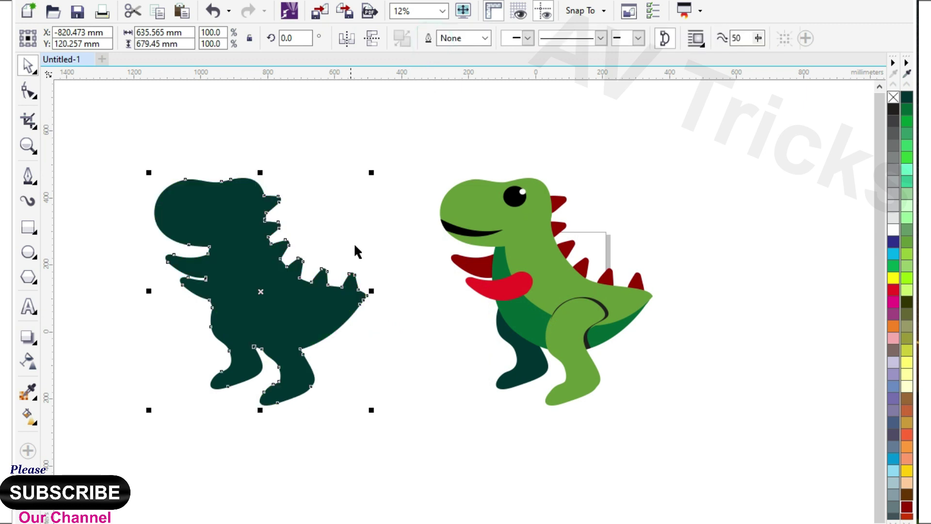
- Add a one-step outside contour of about 12.6 mm around the welded silhouette
left_click(38, 348)
left_click(77, 358)
left_click_drag(350, 307, 376, 326)
left_click(29, 63)
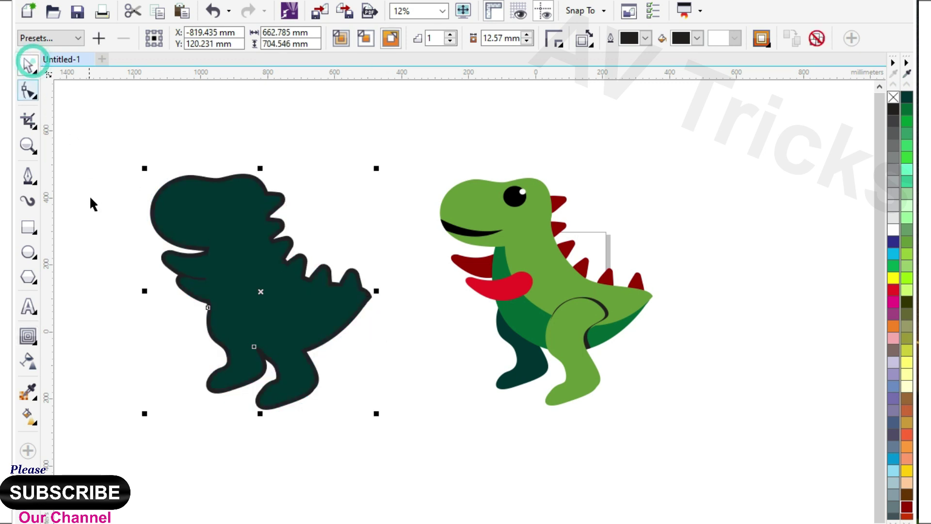
- Break the contour apart from the silhouette and delete the inner dark green shape
key("ctrl+k")
left_click(95, 240)
left_click(277, 271)
key("Delete")
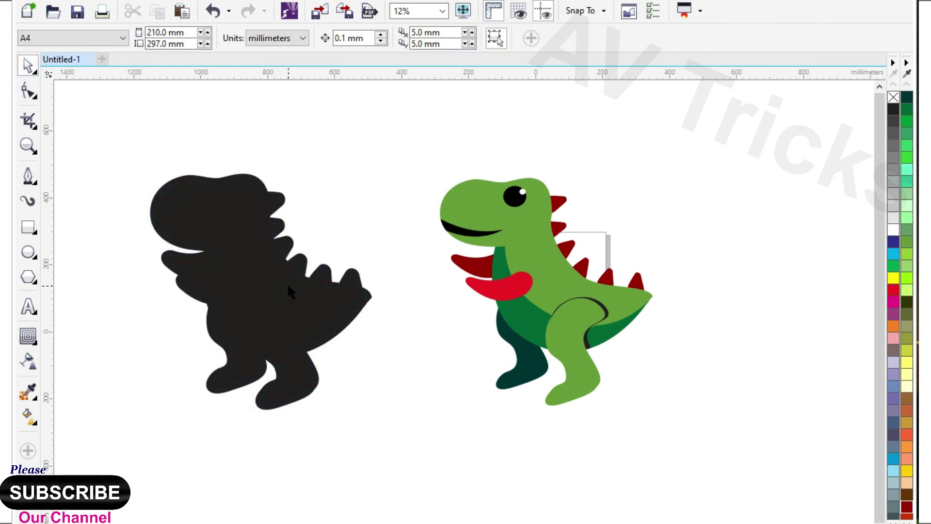
- Select all parts of the coloured dinosaur together with the black silhouette
left_click_drag(393, 146, 719, 421)
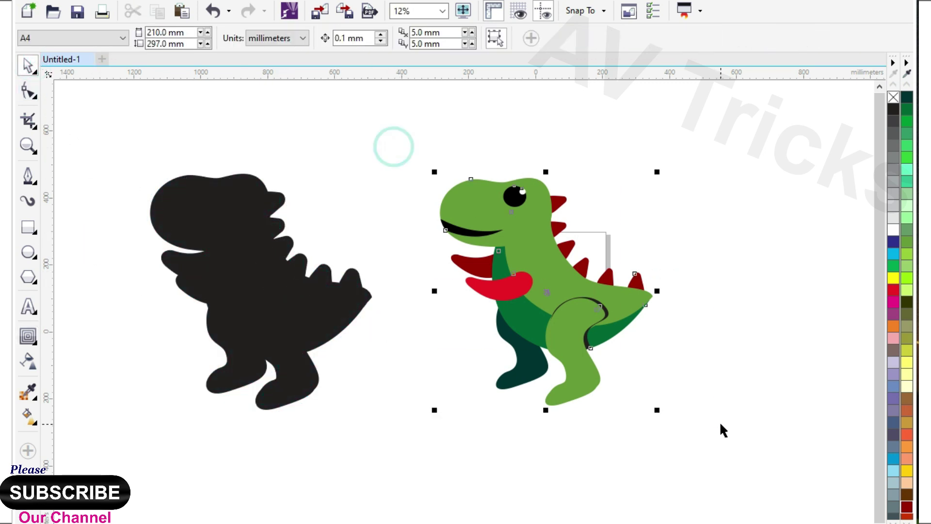
left_click(687, 431)
left_click(314, 336)
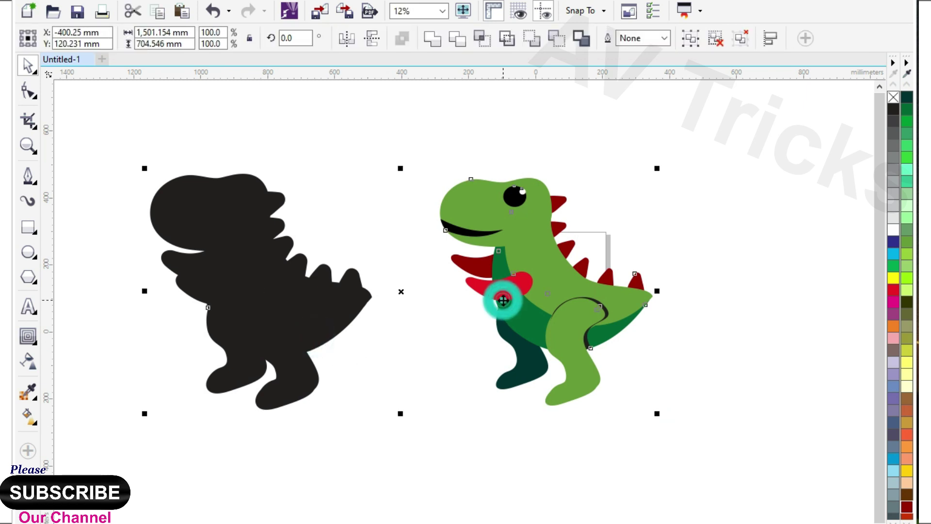